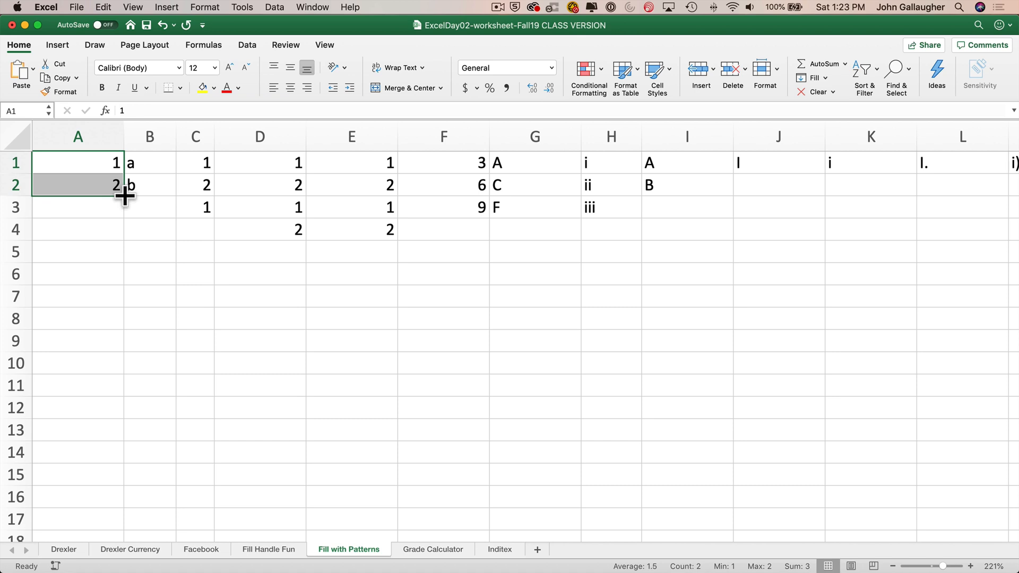
- Extend the 1, 2 series in column A down to row 20 with the fill handle
left_click_drag(124, 196, 107, 503)
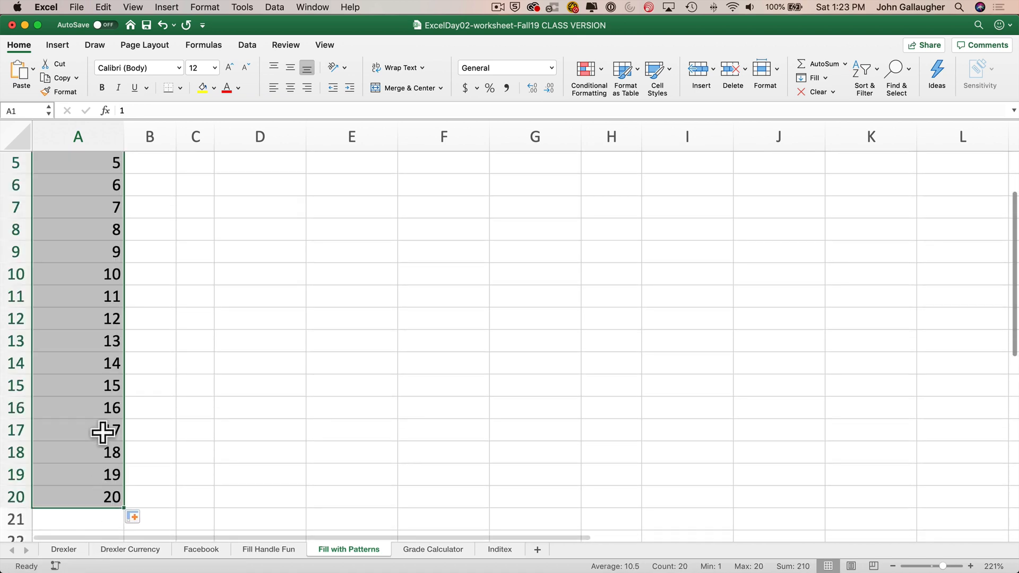
scroll(102, 432, "up", 4)
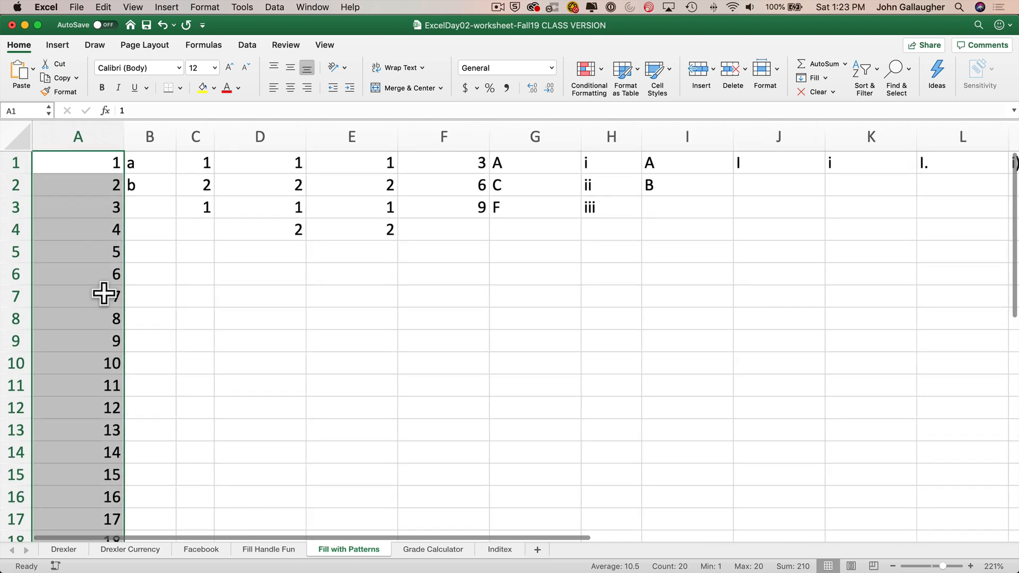
- Select B1:B2 and fill the a, b pattern down to row 20
left_click(150, 163)
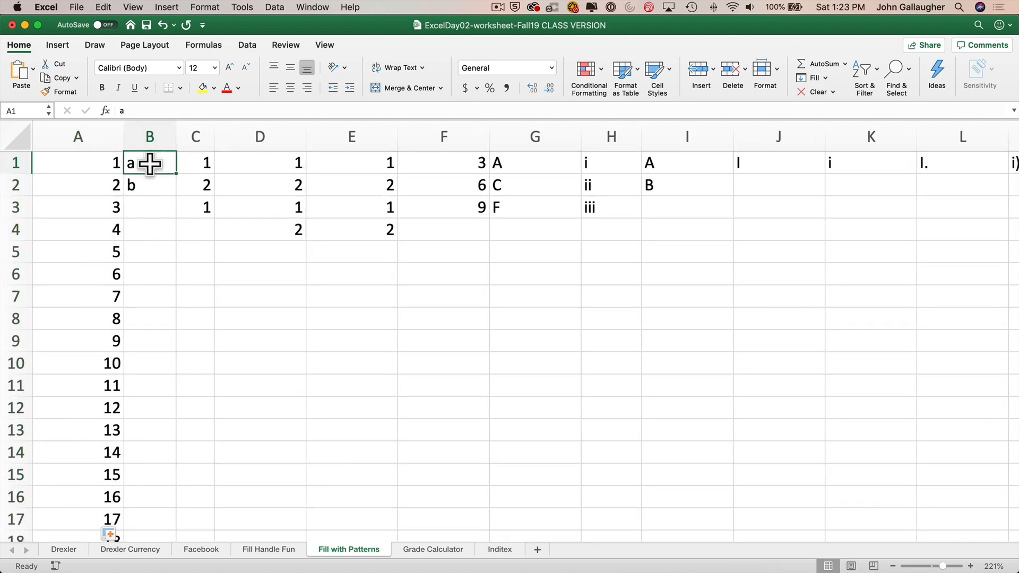
left_click_drag(150, 164, 146, 182)
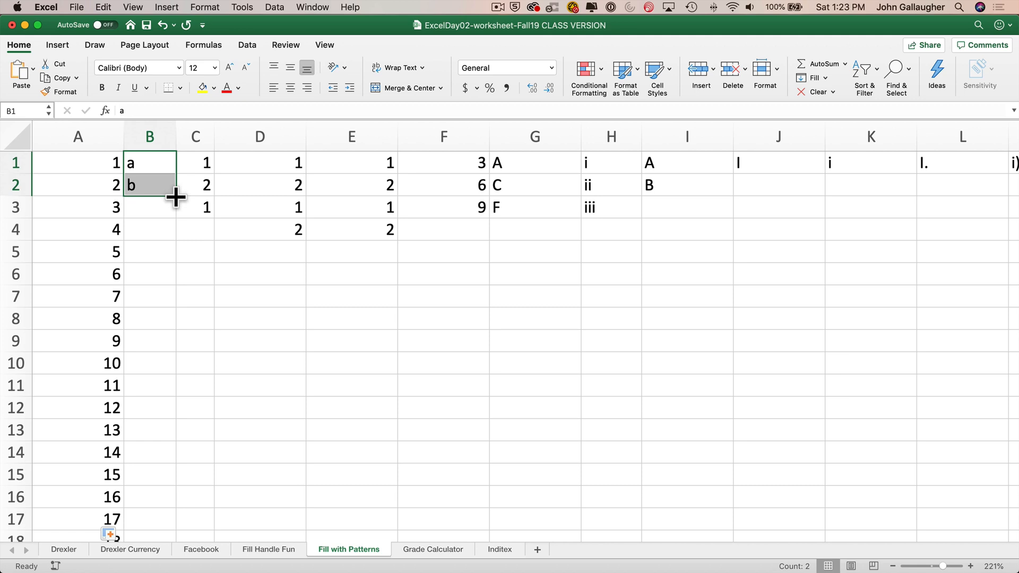
left_click_drag(176, 197, 168, 501)
scroll(162, 469, "up", 3)
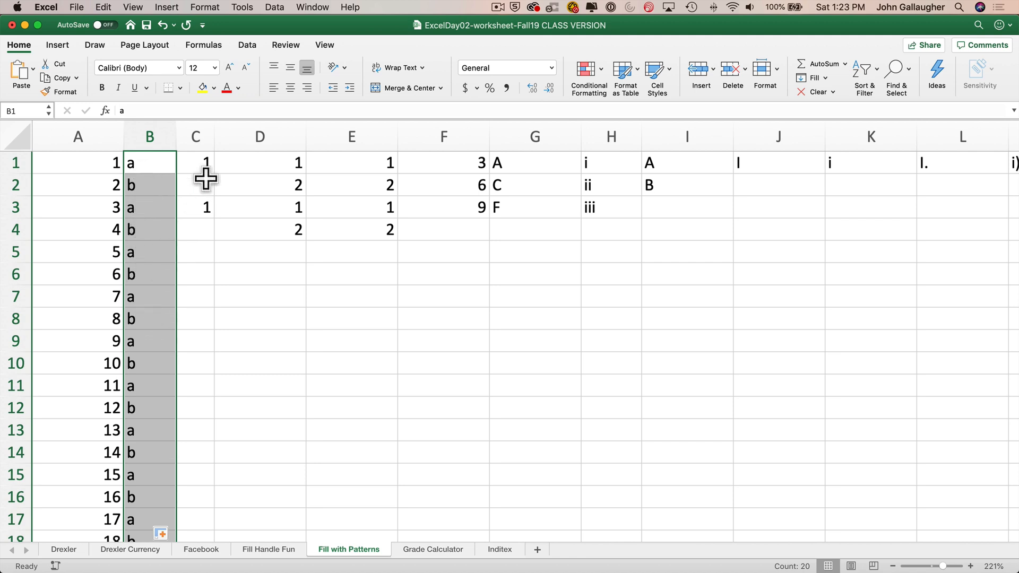
- Select C1:C3 and fill it down to row 20
left_click_drag(197, 163, 197, 207)
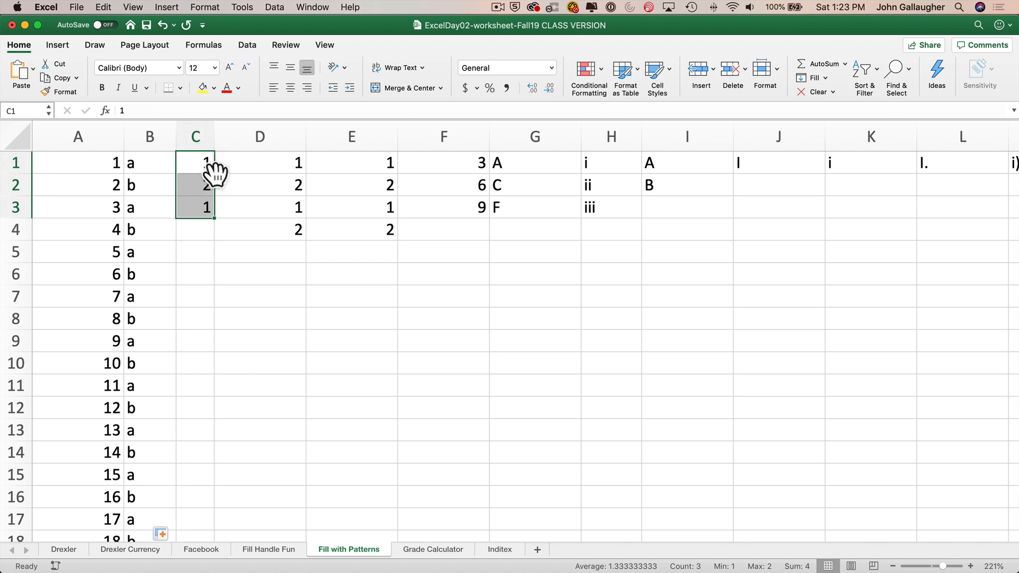
left_click_drag(214, 217, 207, 496)
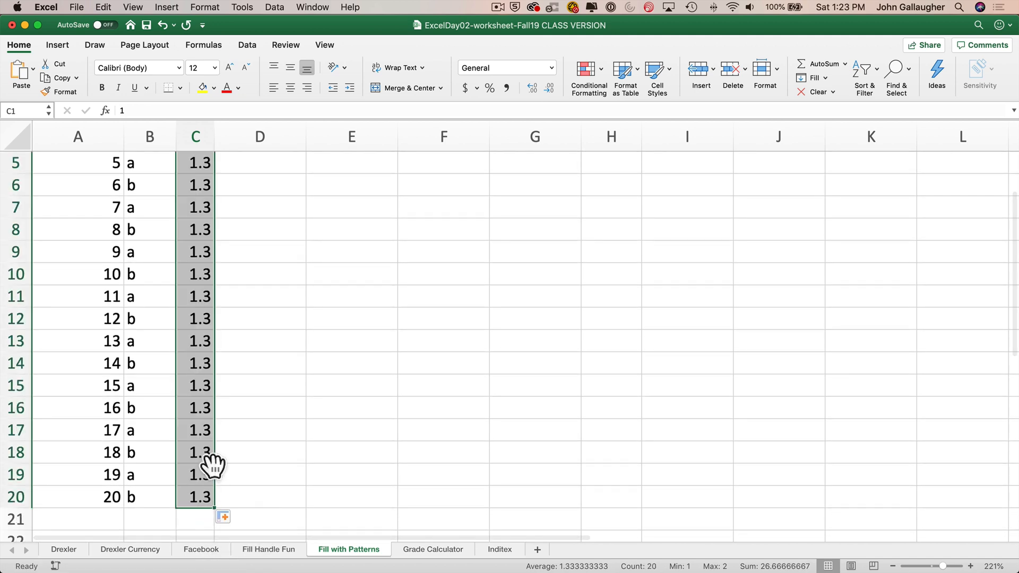
scroll(215, 425, "up", 3)
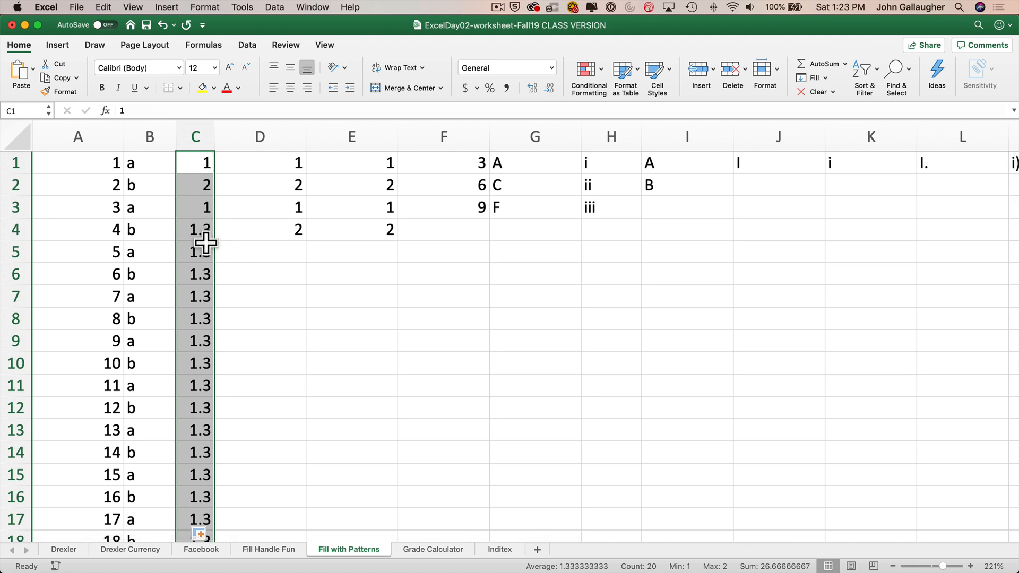
scroll(177, 414, "down", 4)
scroll(176, 414, "down", 5)
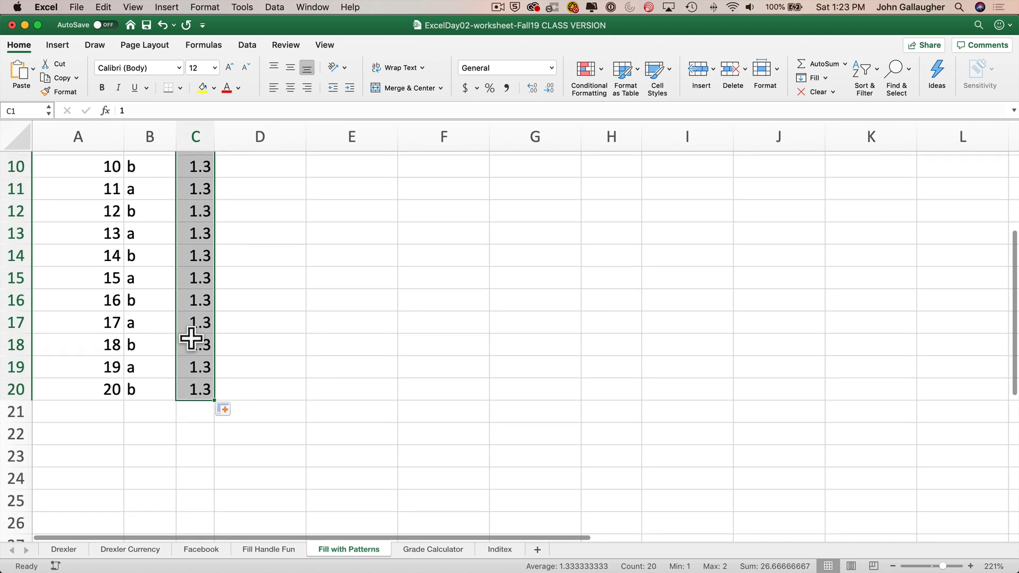
scroll(195, 394, "up", 9)
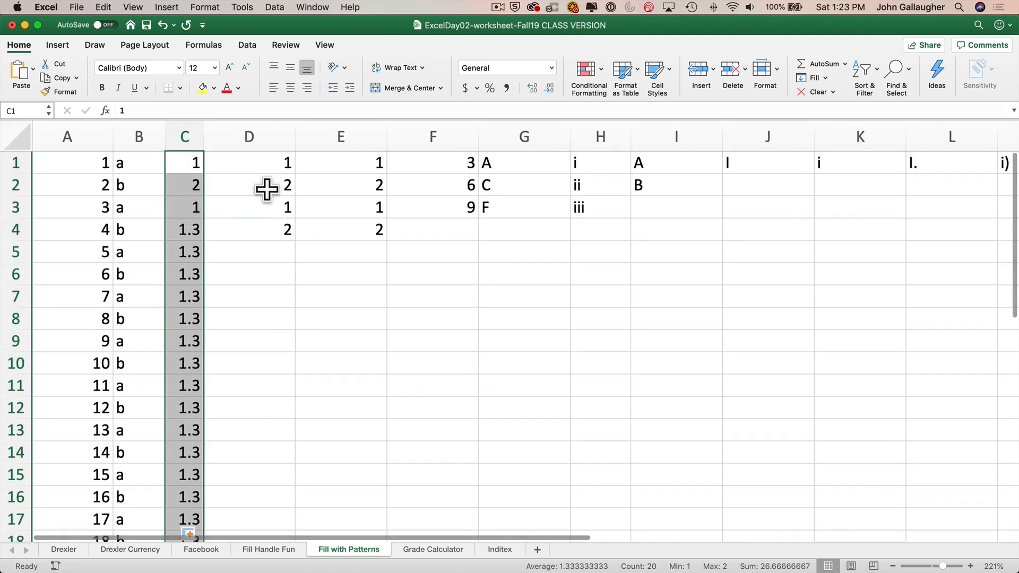
- Select D1:D4 and fill the series down to row 20
left_click_drag(264, 166, 266, 228)
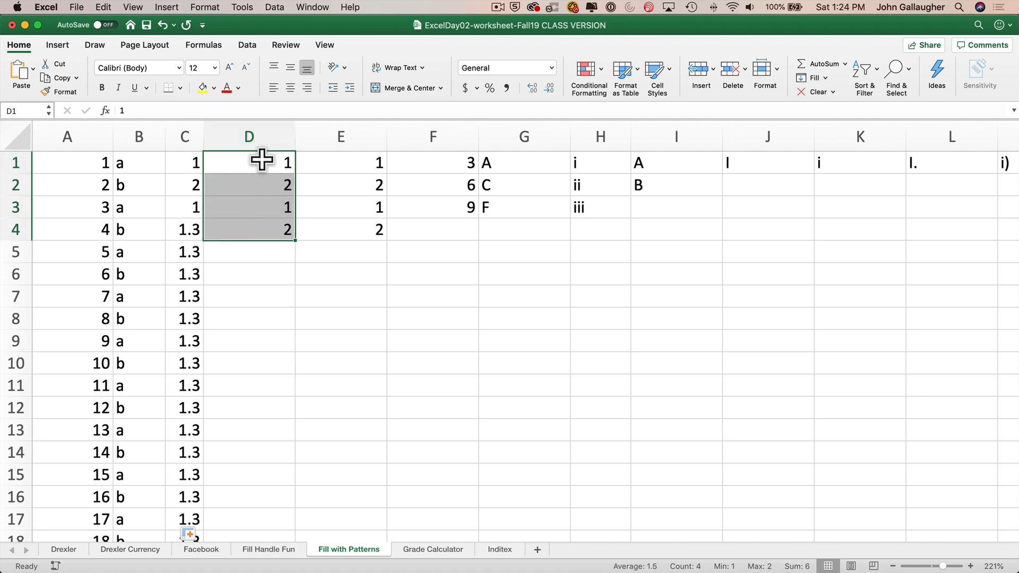
left_click_drag(294, 240, 282, 515)
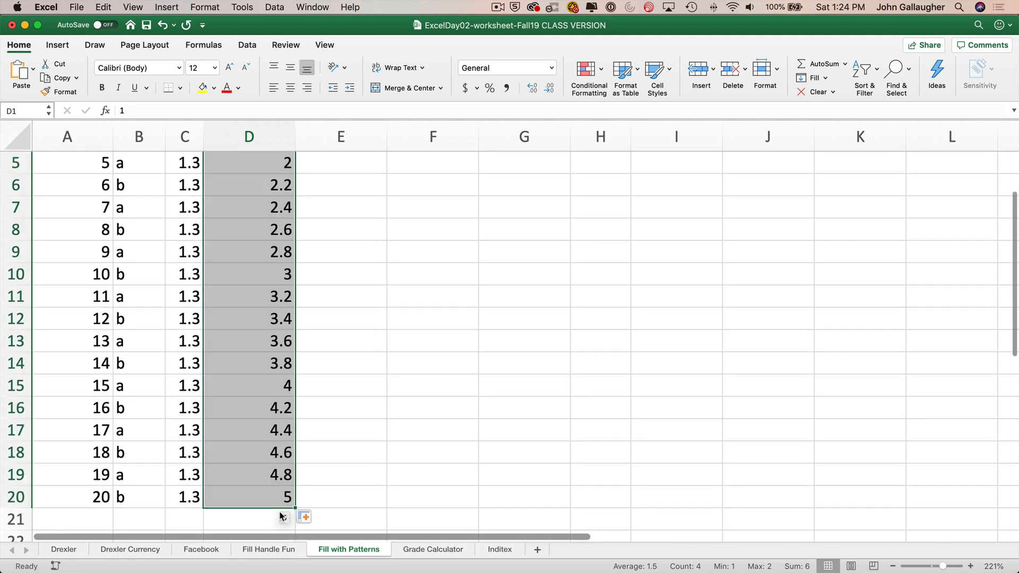
scroll(266, 376, "up", 3)
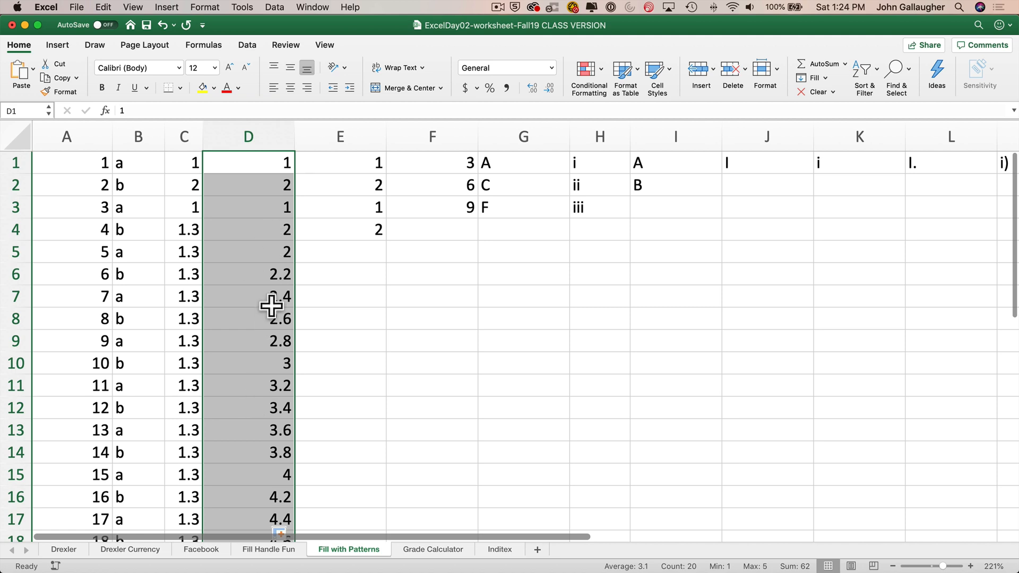
scroll(266, 268, "left", 1)
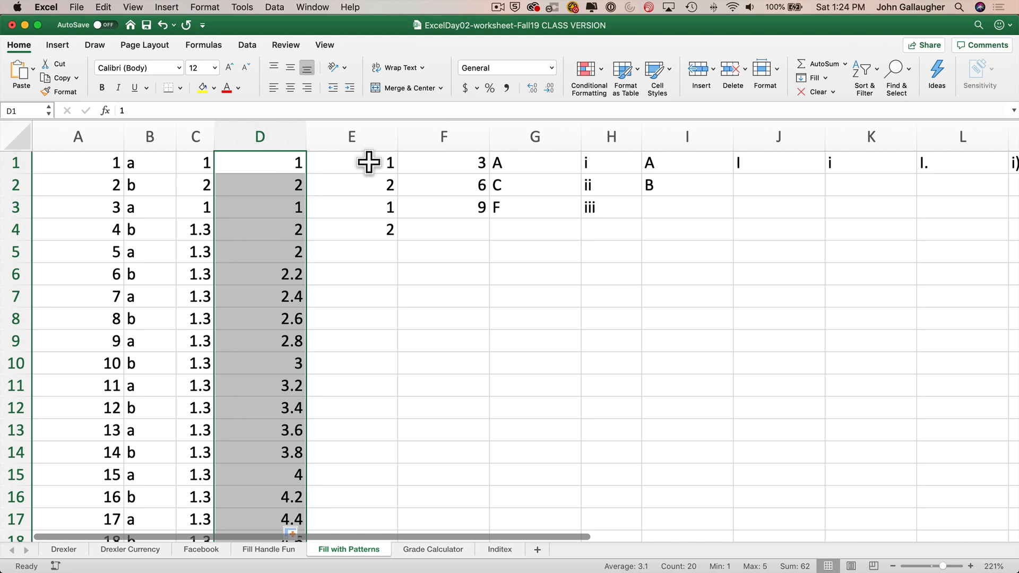
- Copy E1:E4 and paste it into E5:E20 to repeat the 1, 2, 1, 2 pattern
left_click_drag(369, 162, 384, 236)
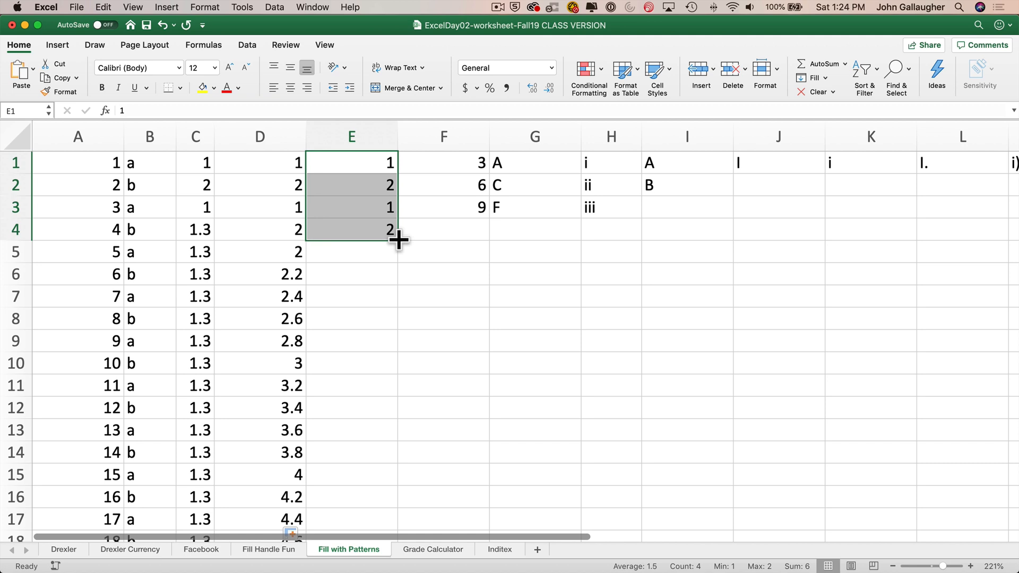
key("super+c")
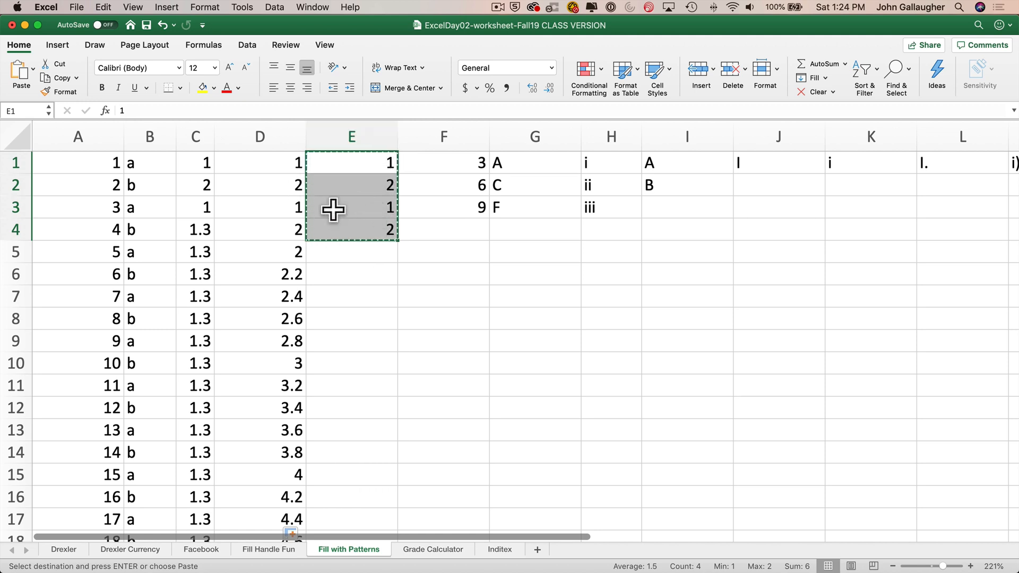
key("Down")
key("Down")
key("Down")
key("Down")
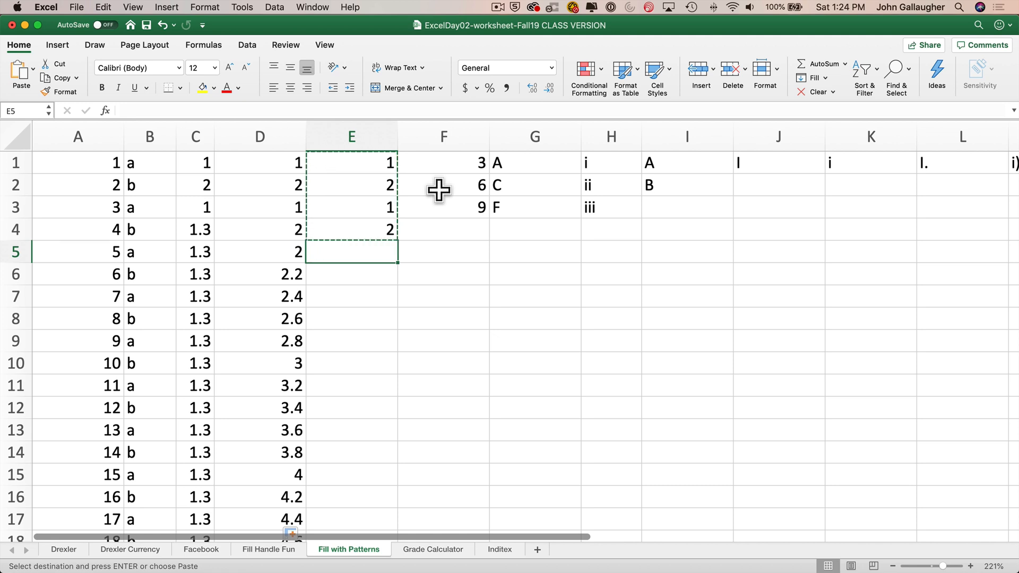
key("shift+Down")
key("shift+Down")
key("shift+Down")
key("shift+Down")
key("shift+Down")
key("shift+Down")
key("shift+Down")
key("shift+Down")
key("shift+Down")
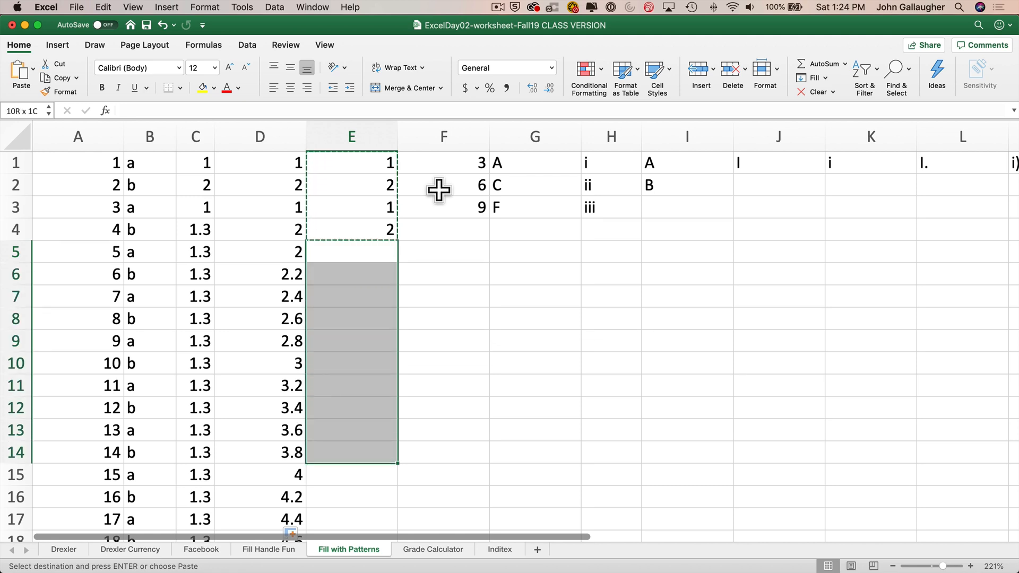
key("shift+Down")
key("shift+Down")
key("shift+Down")
key("shift+Down")
key("shift+Down")
key("shift+Down")
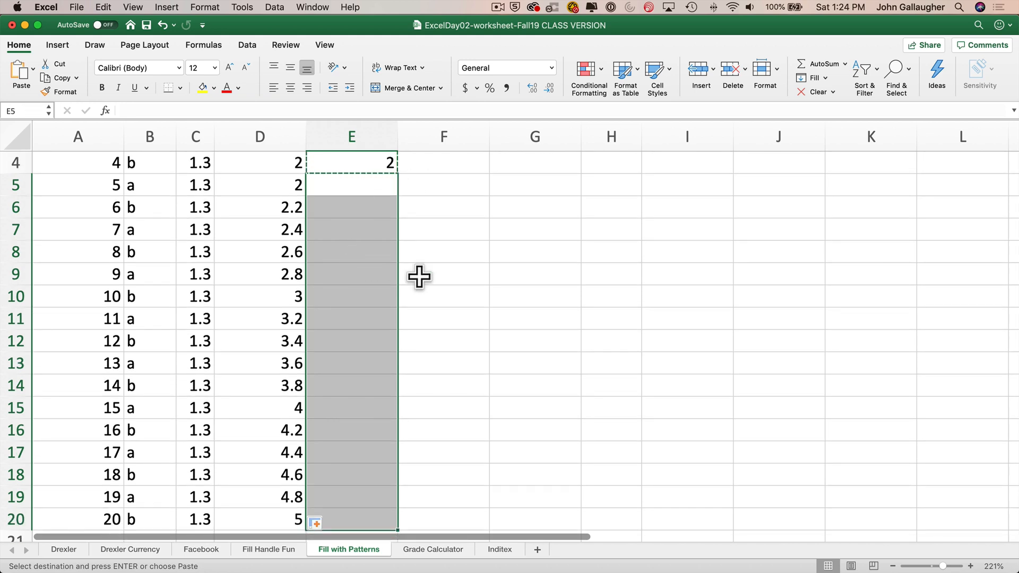
key("Return")
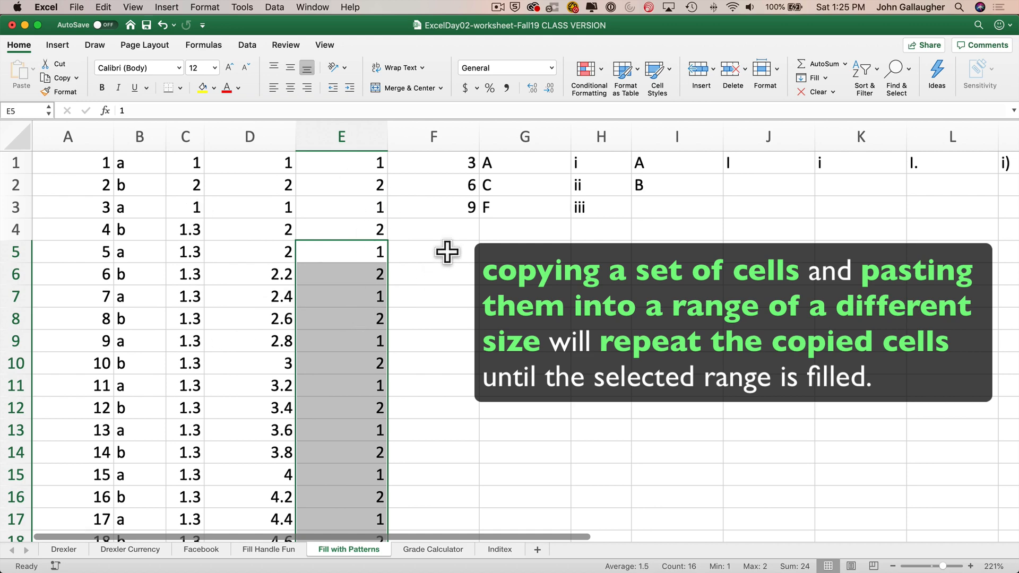
- Select F1:F3 and fill the multiples-of-three series down to row 20
left_click_drag(442, 166, 446, 209)
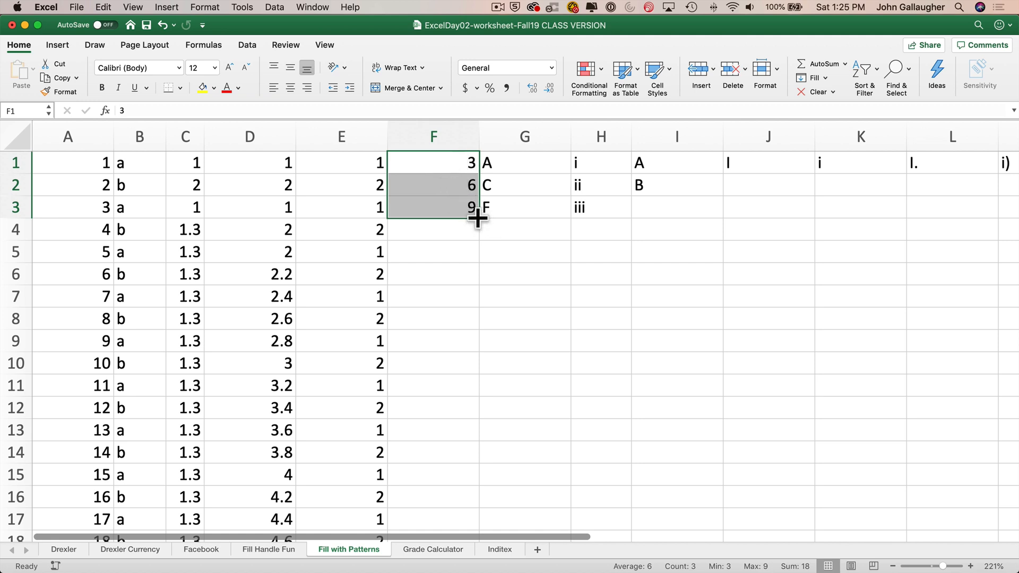
left_click_drag(478, 218, 462, 445)
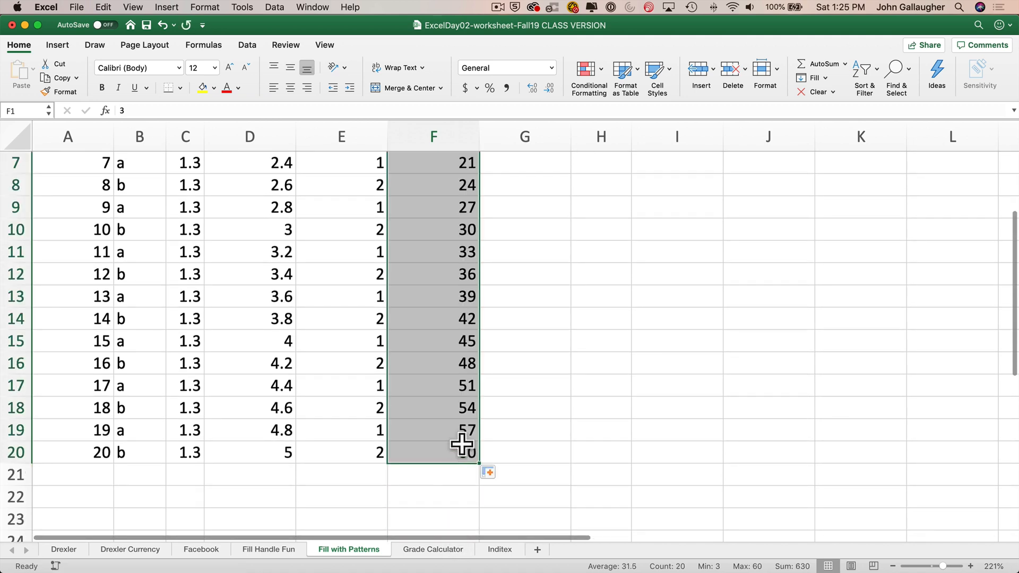
scroll(438, 437, "up", 5)
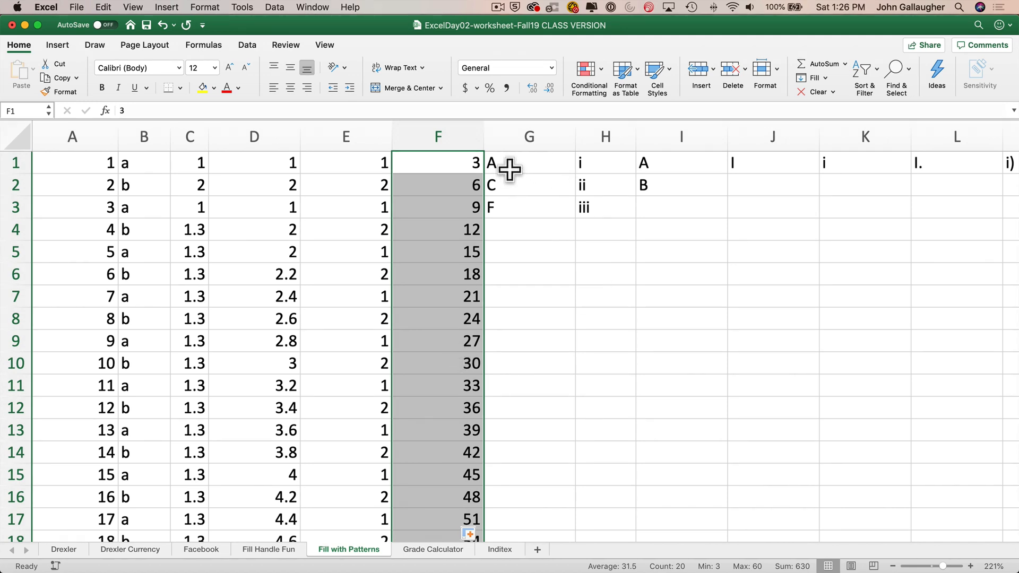
- Fill the letter and Roman numeral lists in G1:H3 down to row 20
left_click_drag(509, 168, 632, 501)
scroll(611, 425, "up", 4)
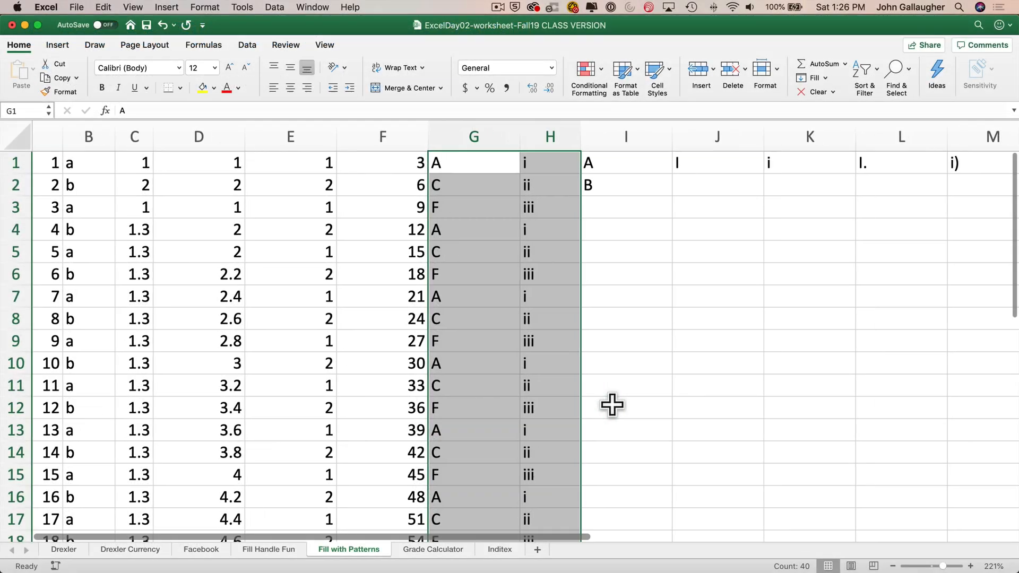
scroll(609, 400, "right", 3)
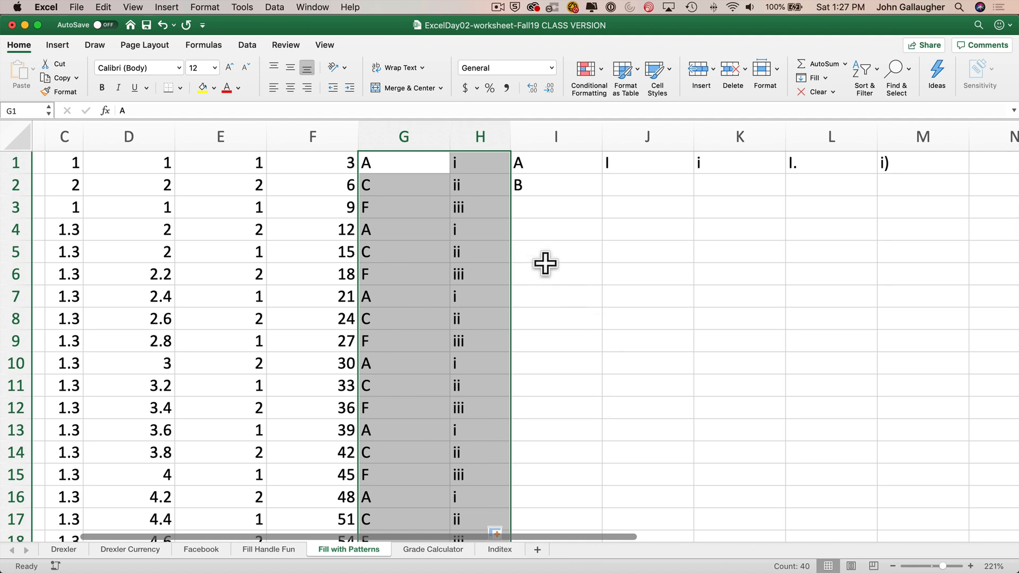
- Open cell I2 to examine its CHAR(CODE(I1)+1) formula
left_click(548, 163)
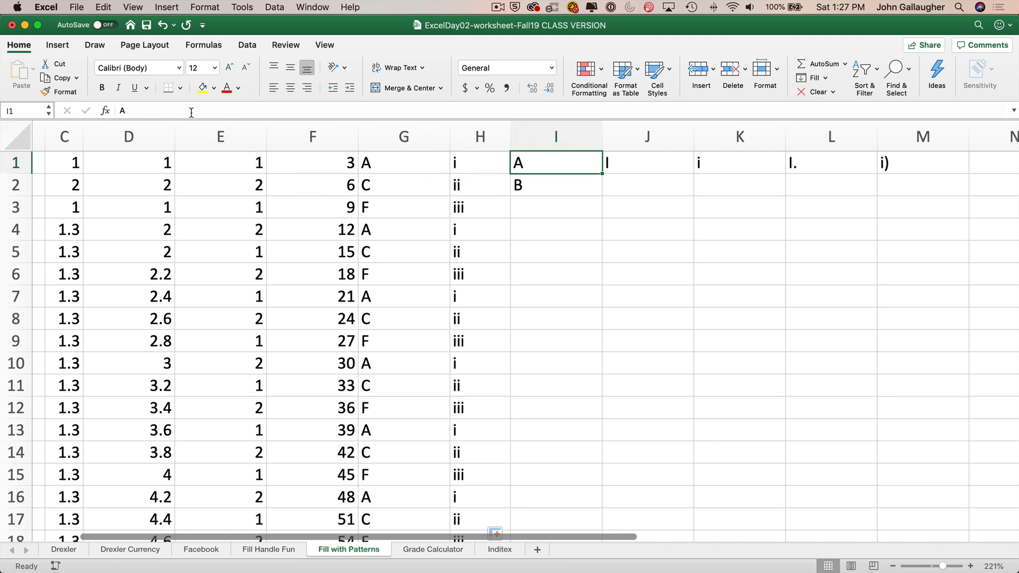
key("Down")
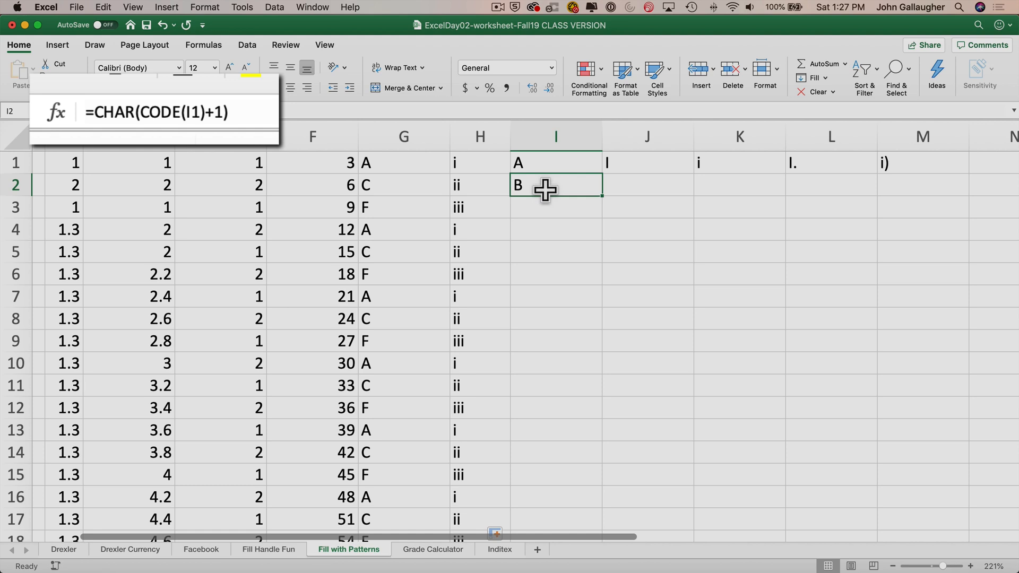
double_click(587, 187)
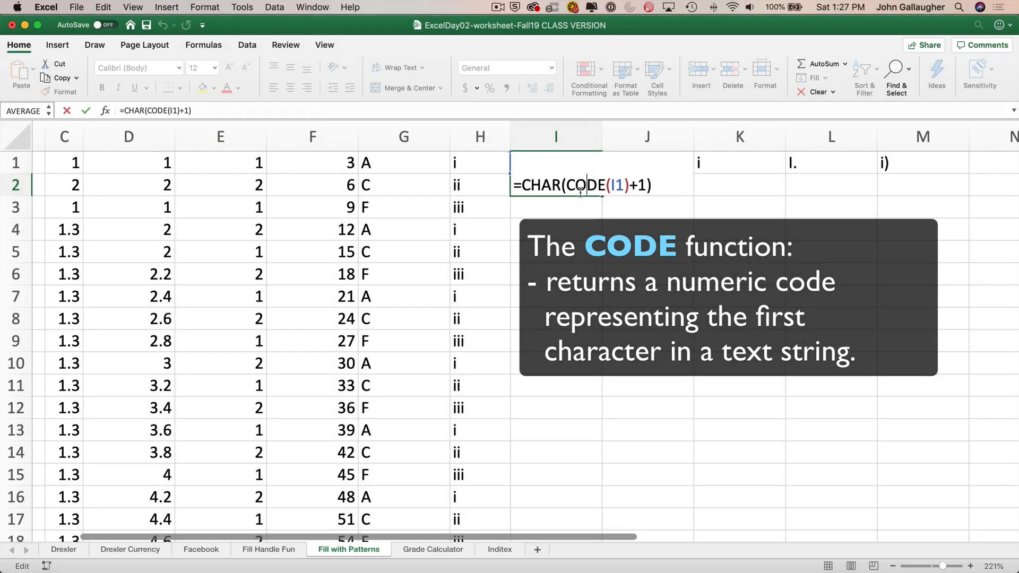
key("Return")
left_click(584, 179)
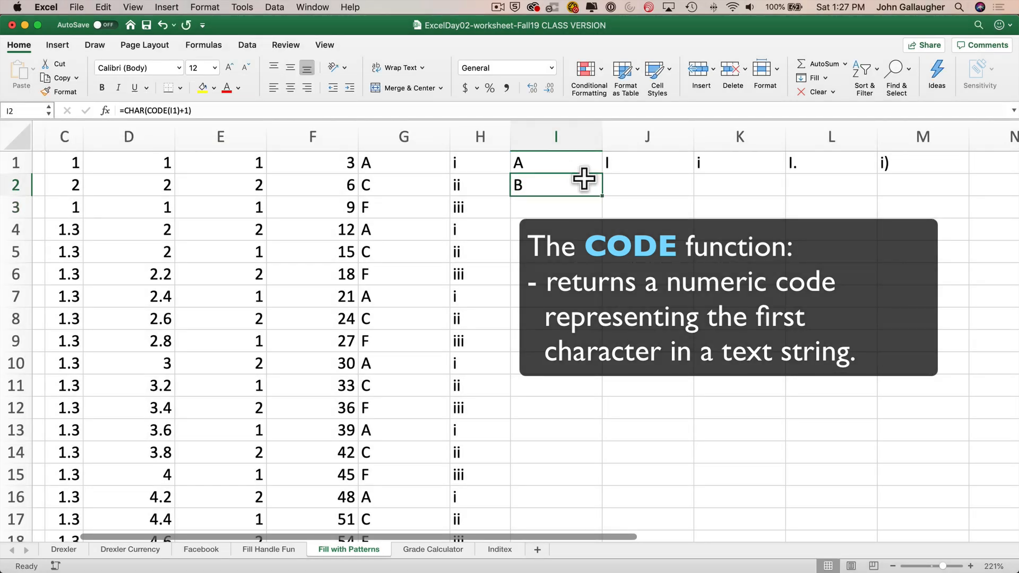
double_click(584, 185)
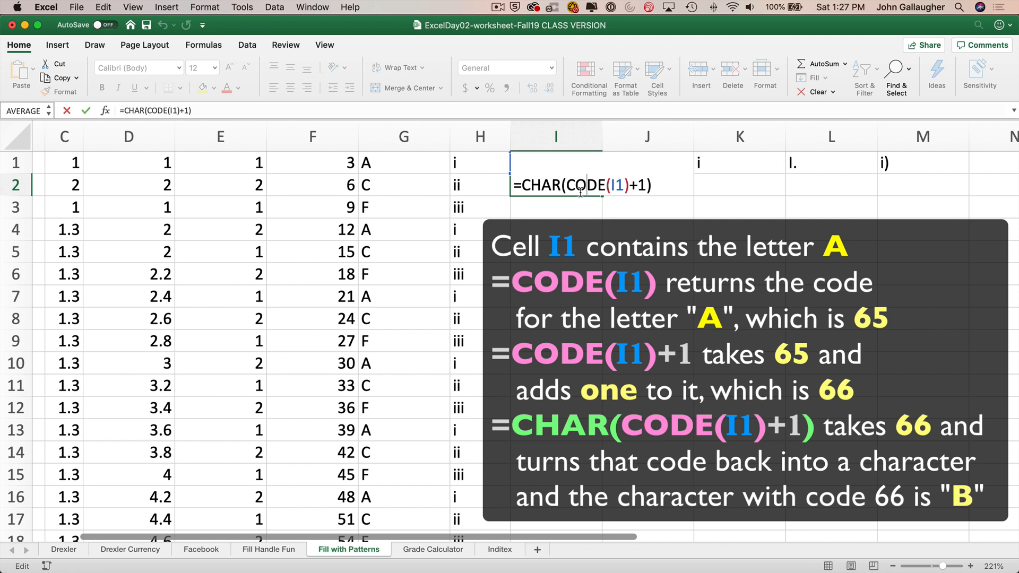
key("Return")
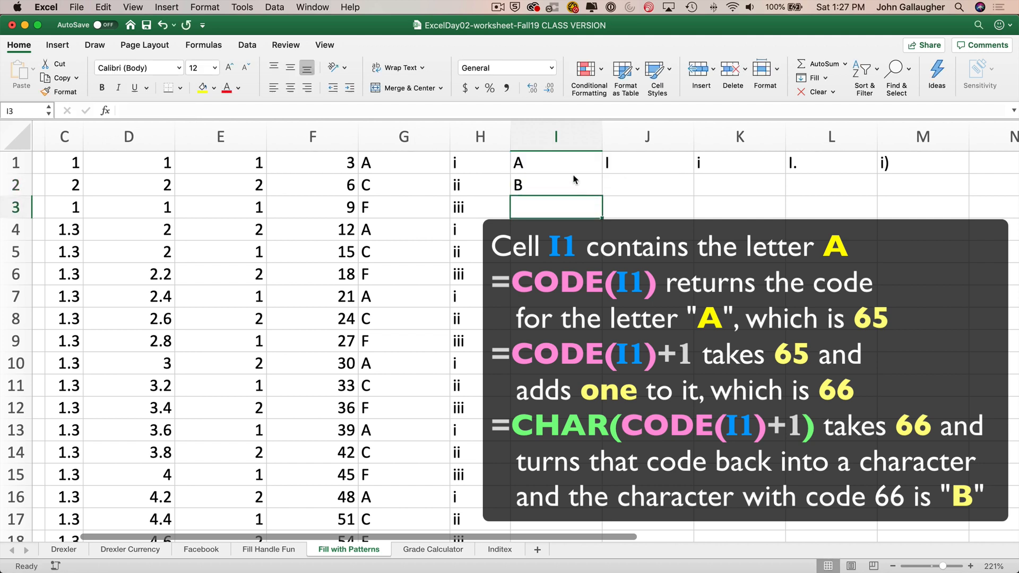
- Fill the formula in I2 down to row 34
left_click(577, 182)
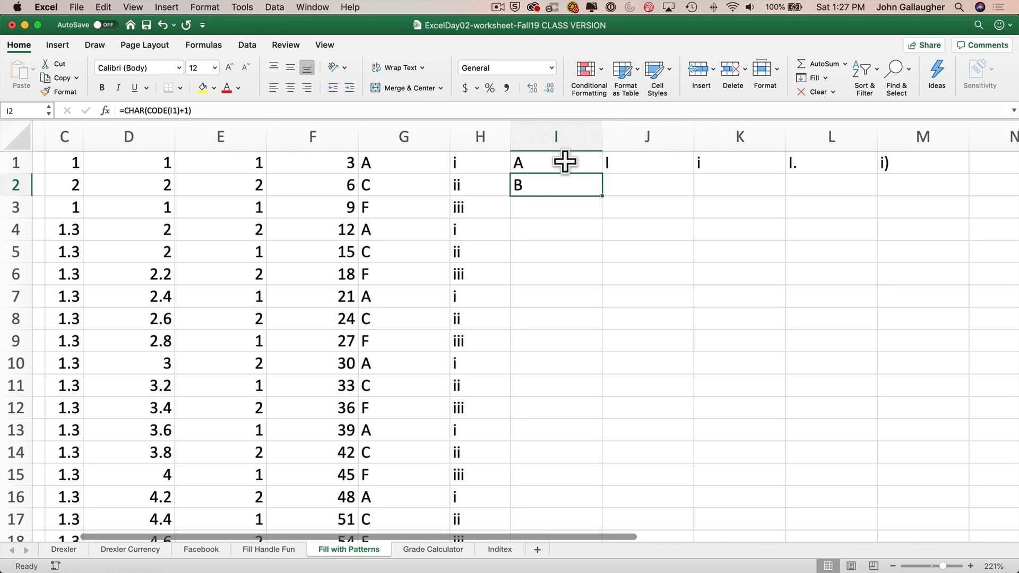
left_click(565, 162)
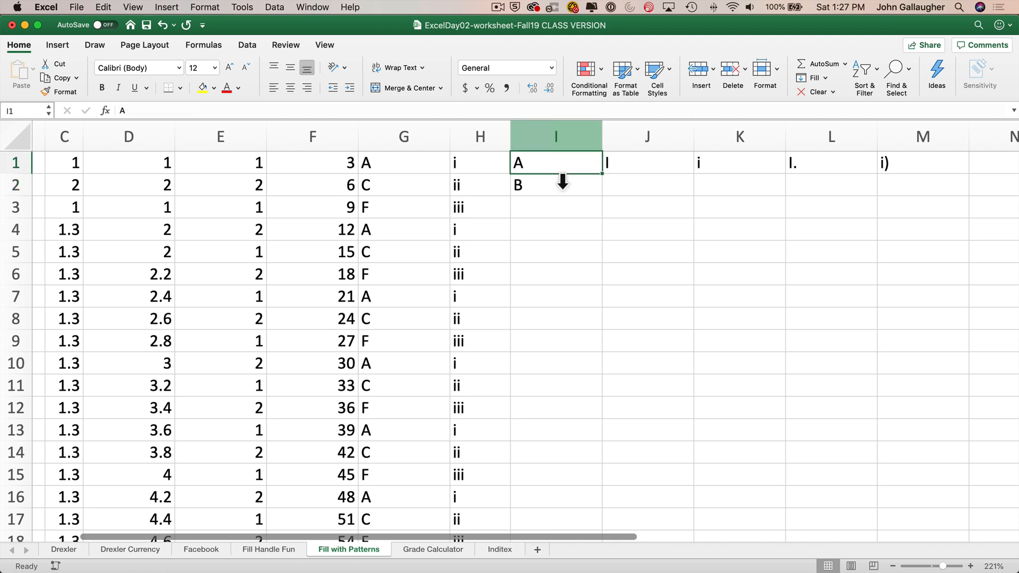
left_click(562, 183)
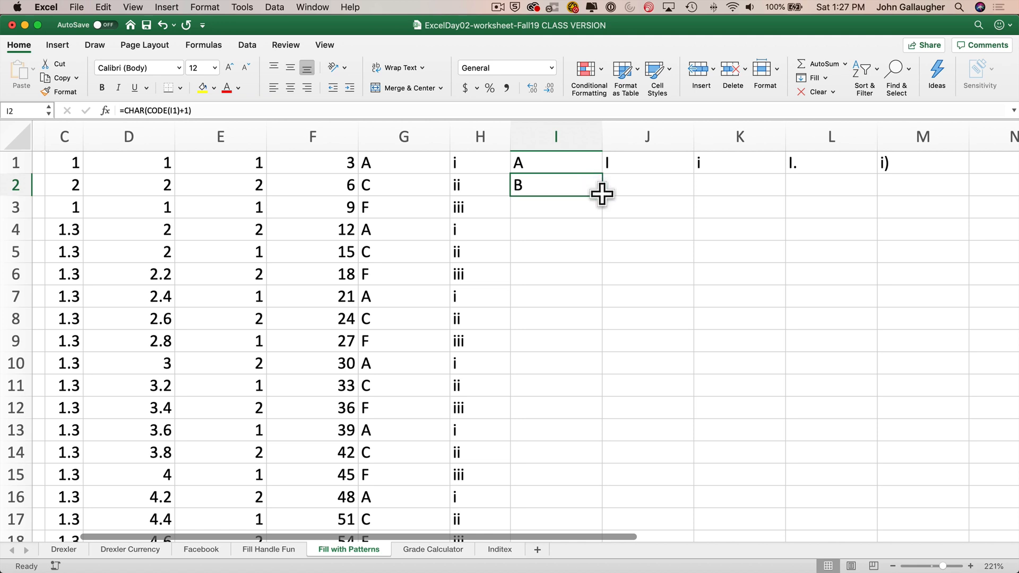
left_click_drag(601, 197, 580, 336)
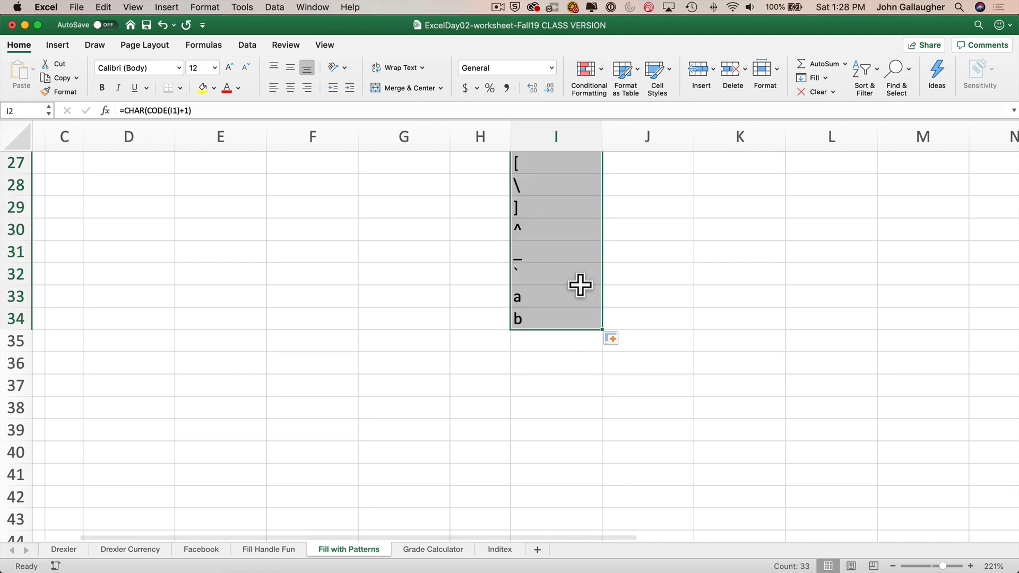
- Extend the character formula fill in column I further down, to about row 44
scroll(580, 285, "up", 4)
scroll(580, 285, "up", 5)
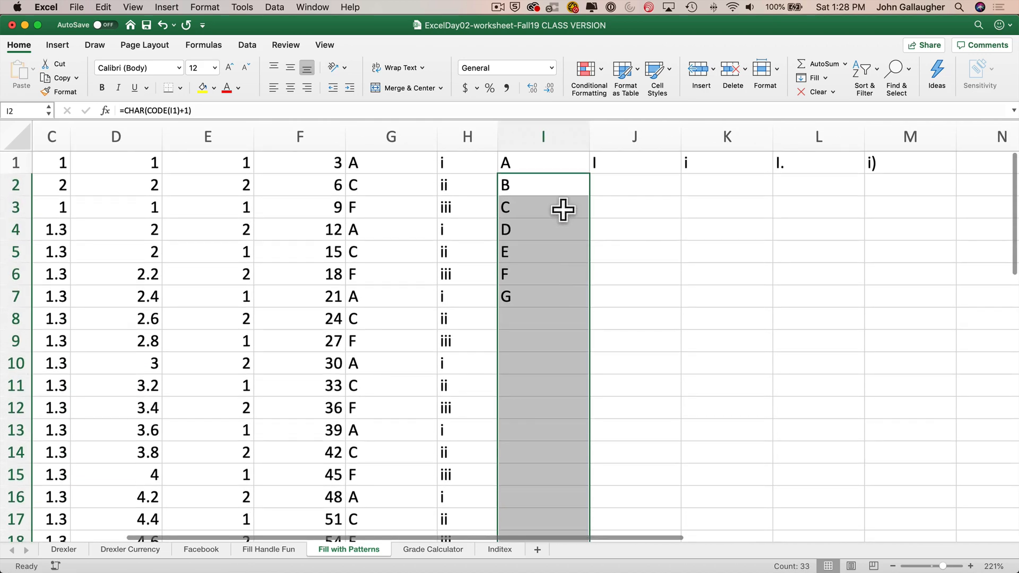
scroll(554, 207, "down", 3)
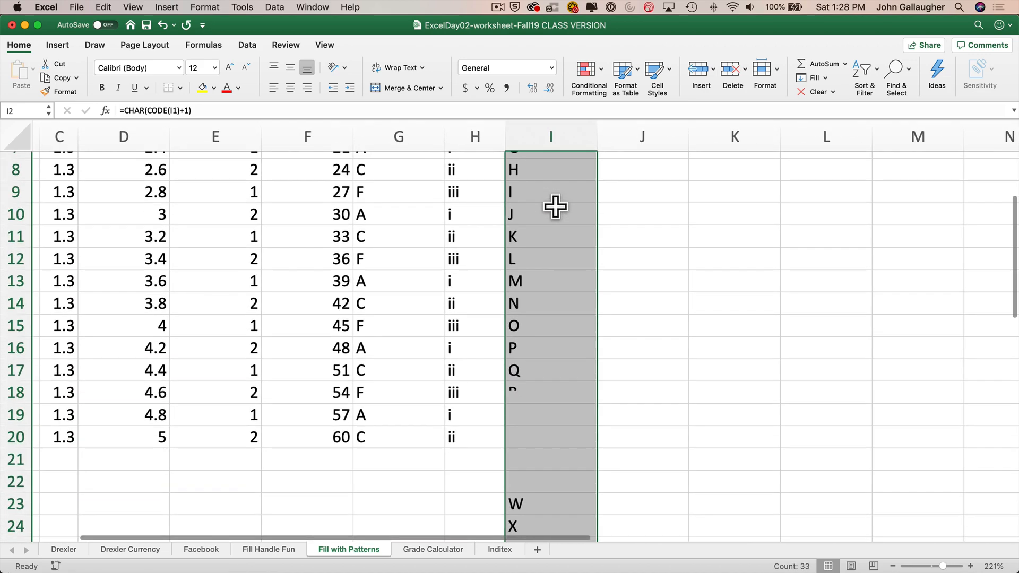
scroll(545, 293, "down", 4)
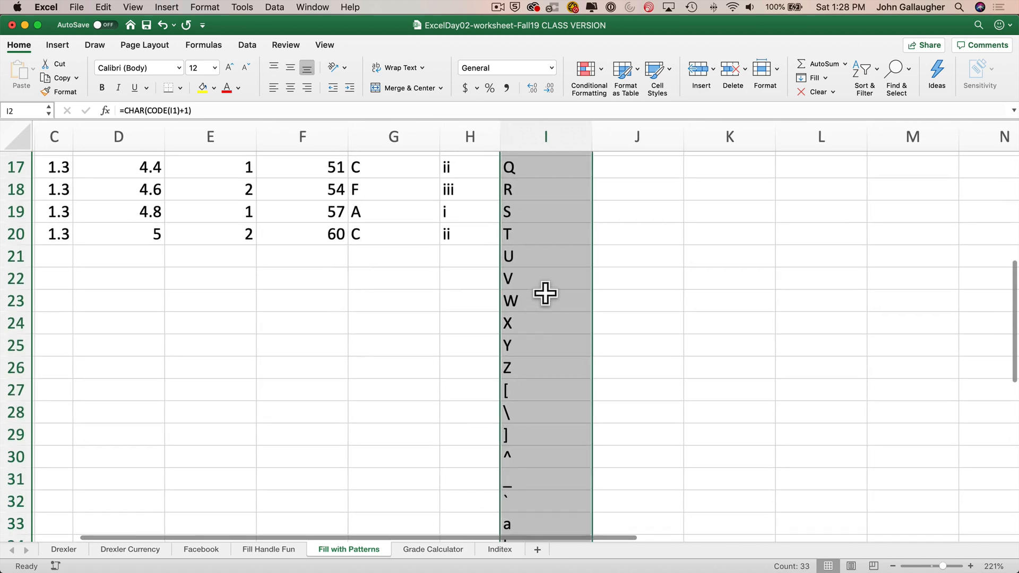
scroll(530, 371, "down", 3)
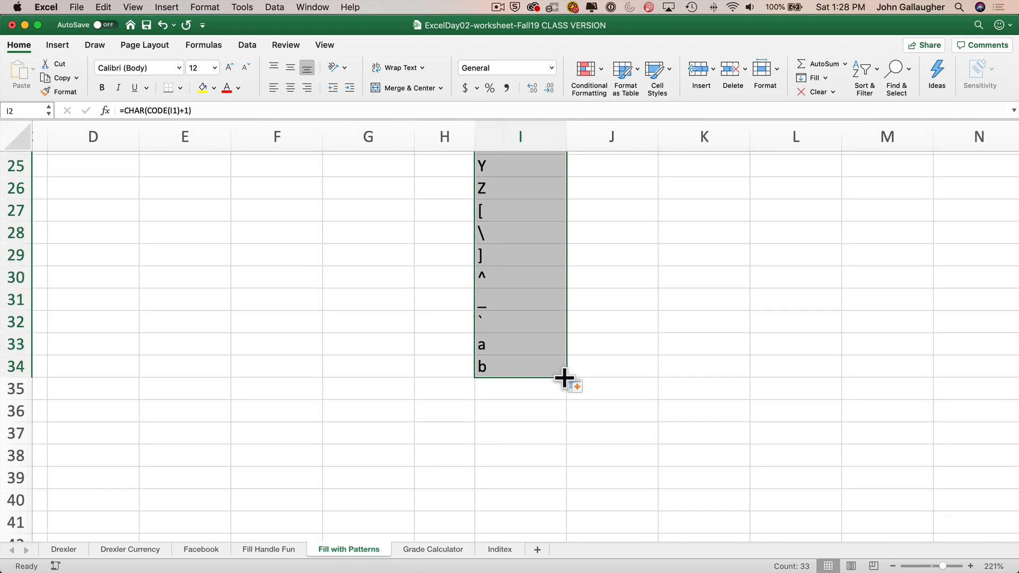
left_click_drag(567, 379, 571, 546)
- Scroll through column I to review the filled character series
scroll(554, 439, "up", 5)
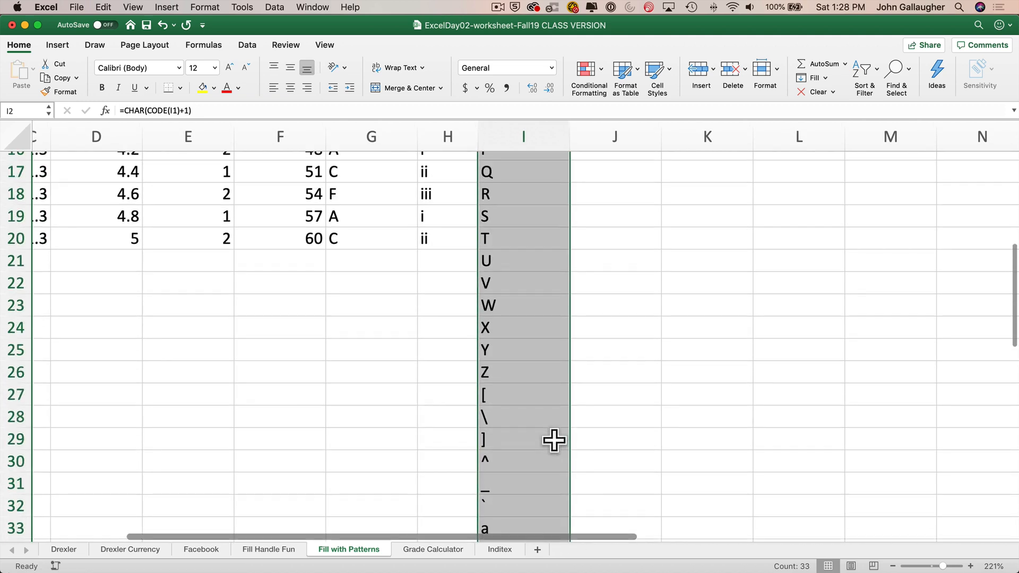
scroll(553, 439, "down", 1)
scroll(530, 390, "down", 1)
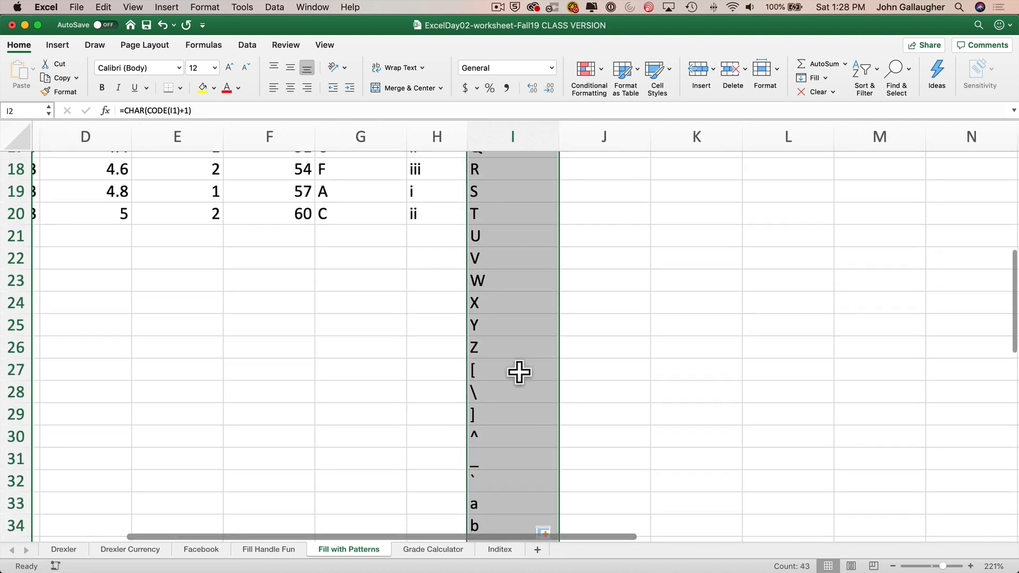
scroll(519, 373, "down", 1)
scroll(500, 364, "right", 1)
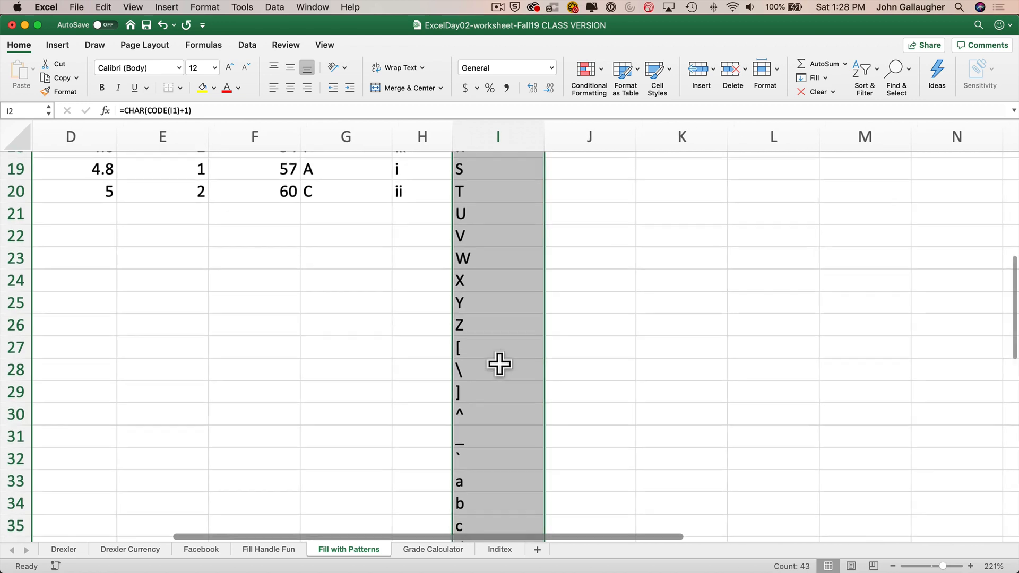
scroll(499, 364, "down", 2)
scroll(478, 350, "down", 2)
scroll(478, 350, "right", 1)
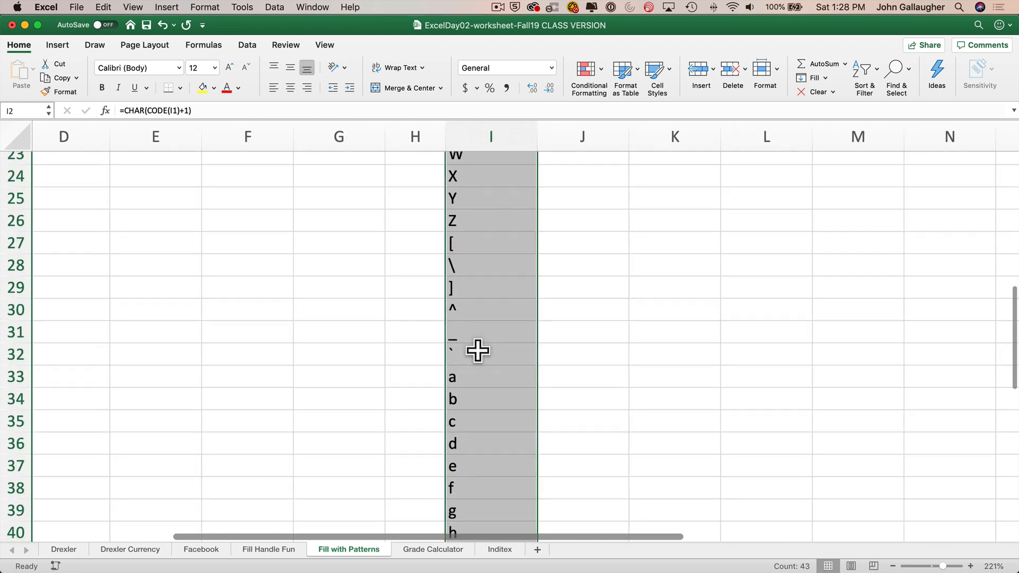
scroll(477, 350, "down", 1)
scroll(478, 351, "right", 1)
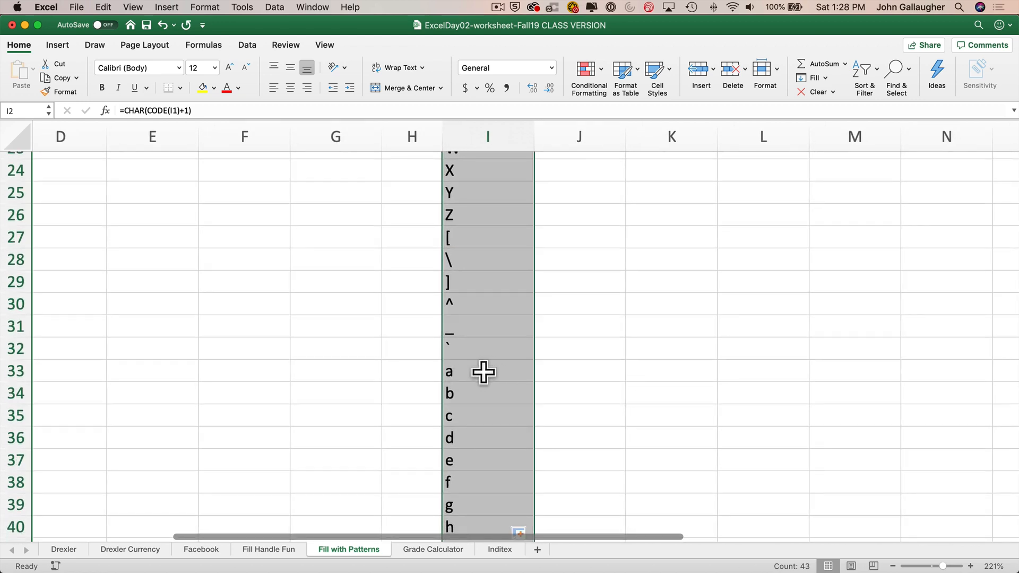
scroll(480, 388, "down", 1)
scroll(480, 388, "left", 1)
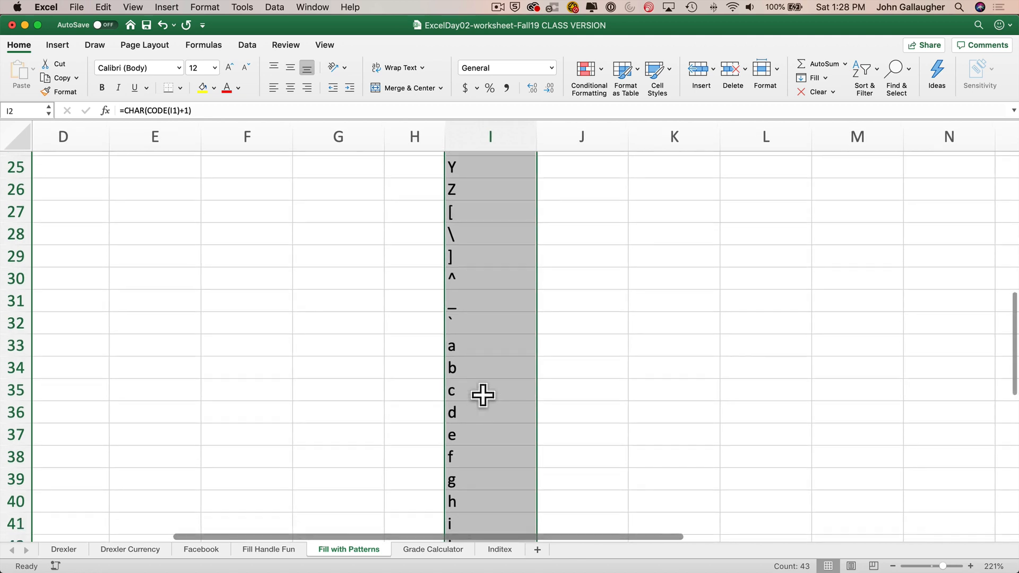
scroll(482, 395, "down", 2)
scroll(485, 416, "down", 3)
scroll(485, 417, "up", 7)
scroll(485, 416, "right", 1)
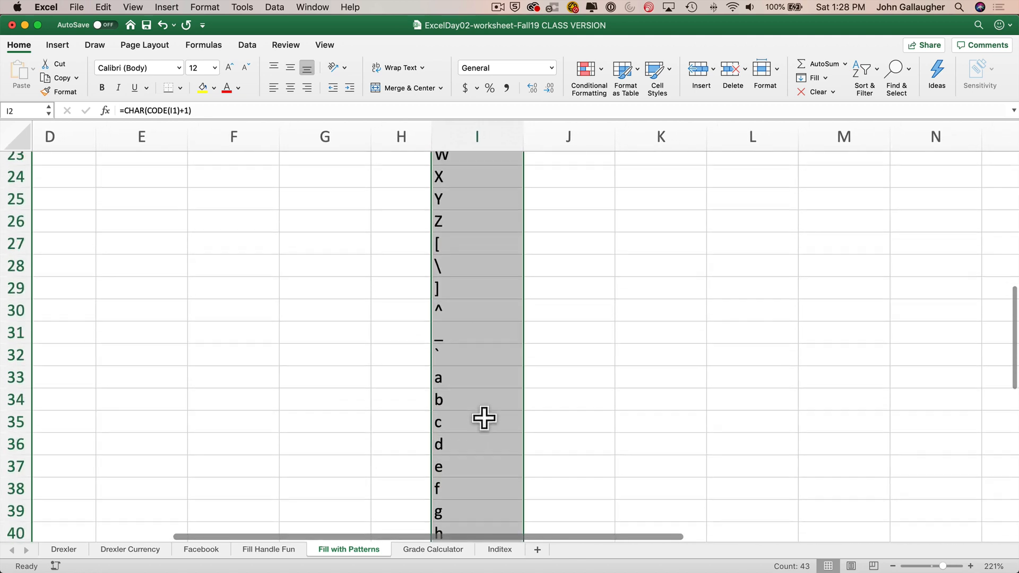
scroll(484, 420, "up", 10)
scroll(483, 416, "right", 1)
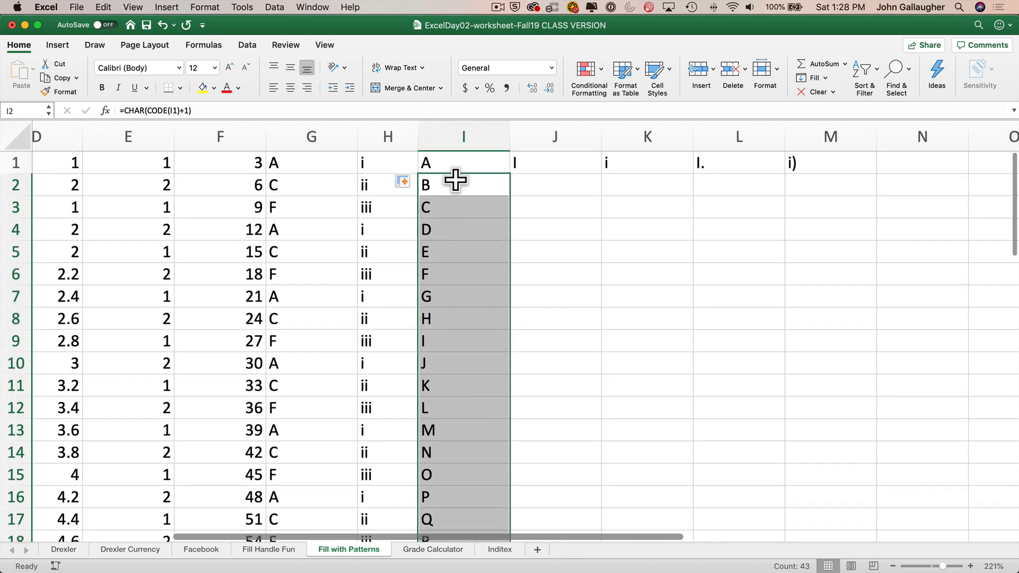
- Inspect the CHAR(CODE(I1)+1) formula in I2 and the cell it references, leaving it unchanged
left_click(455, 162)
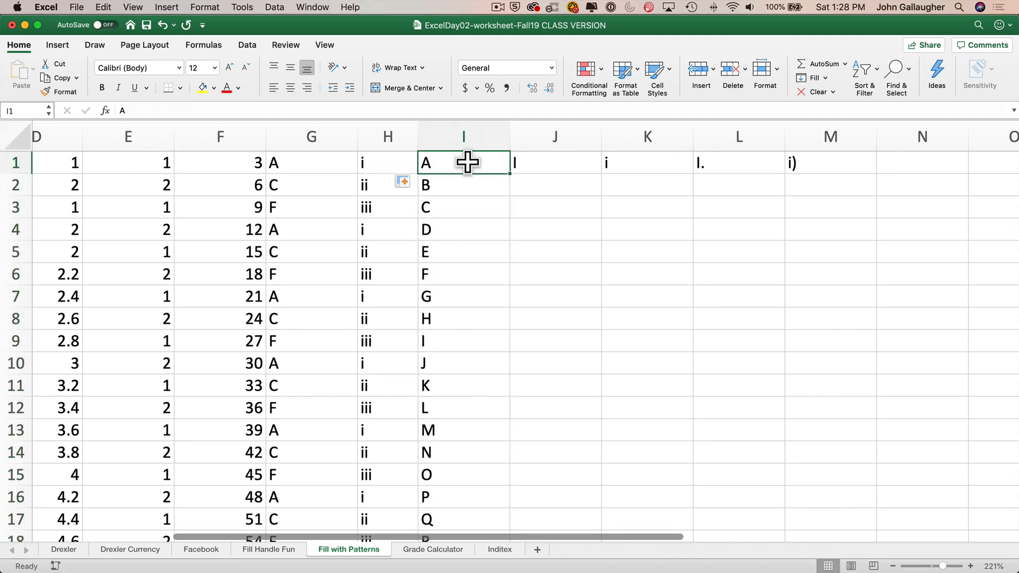
left_click(467, 183)
type("=CHAR(CODE(I1)+1)")
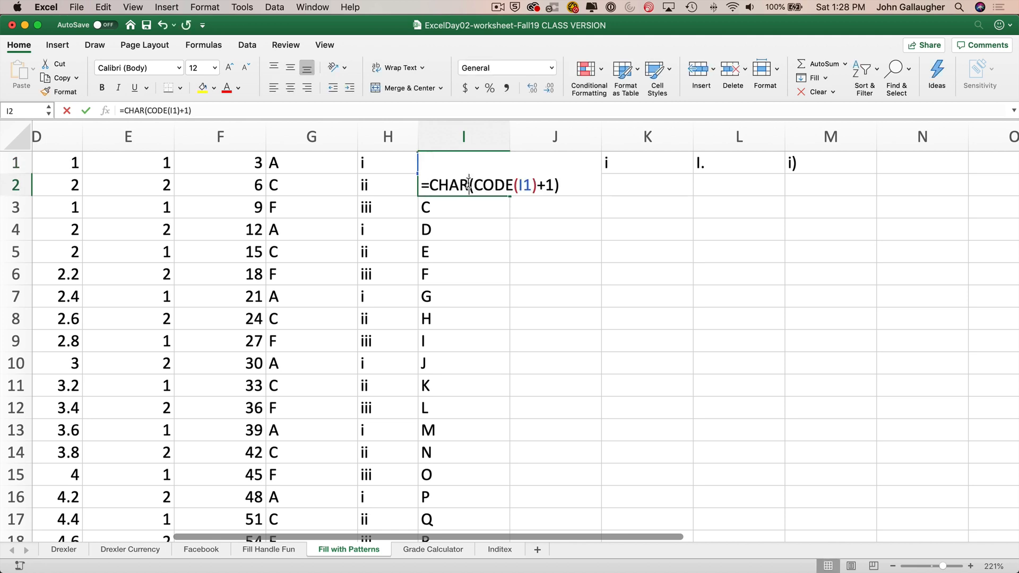
key("ctrl+Return")
double_click(468, 184)
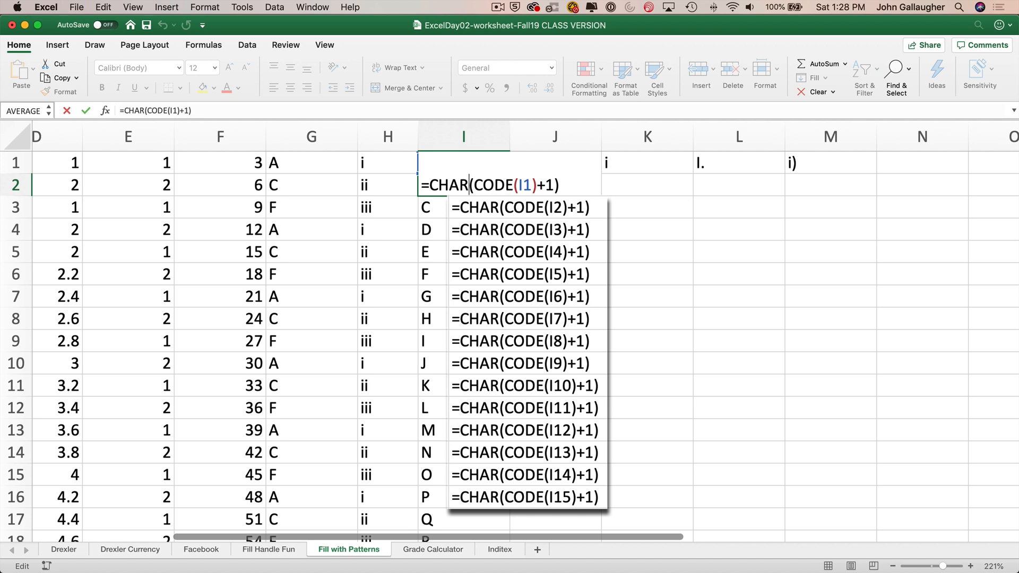
key("Escape")
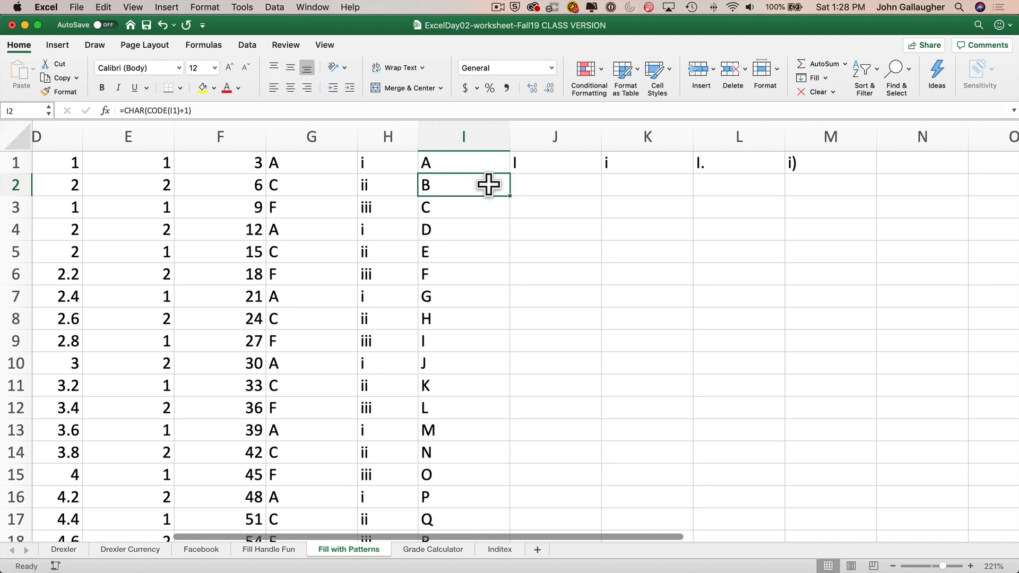
- Enter J as the starting character in cell I1
left_click(473, 164)
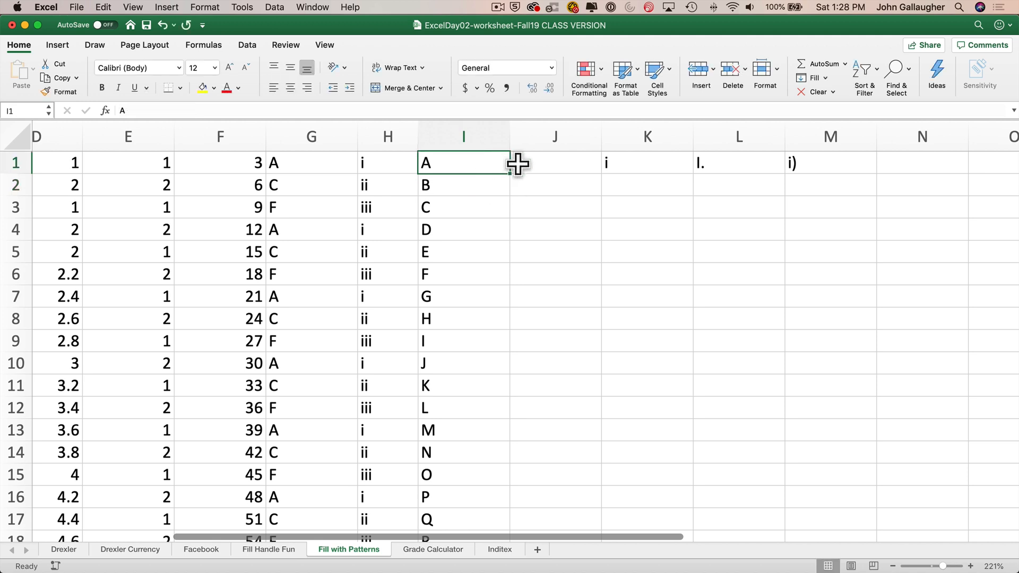
type("J")
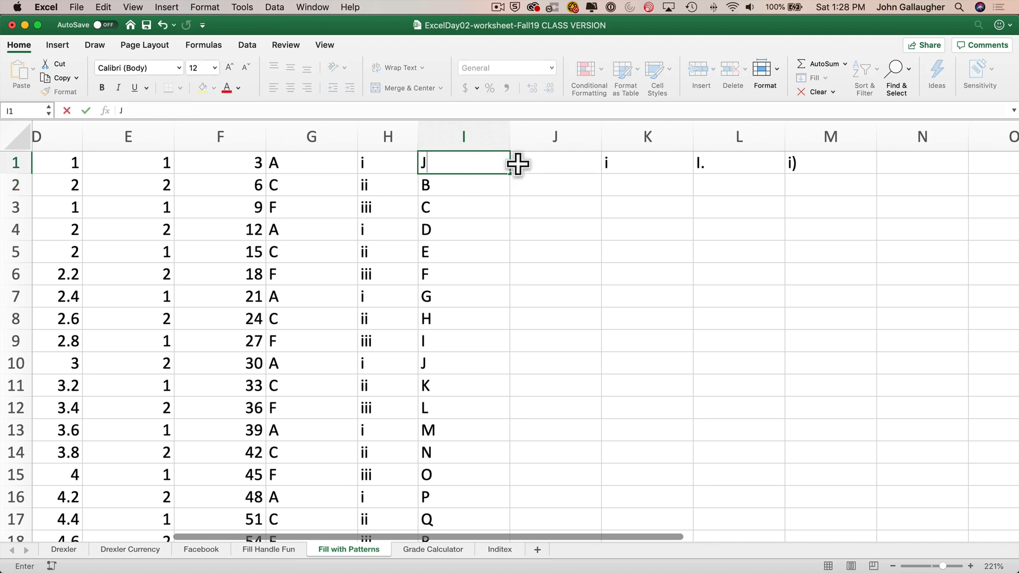
key("Return")
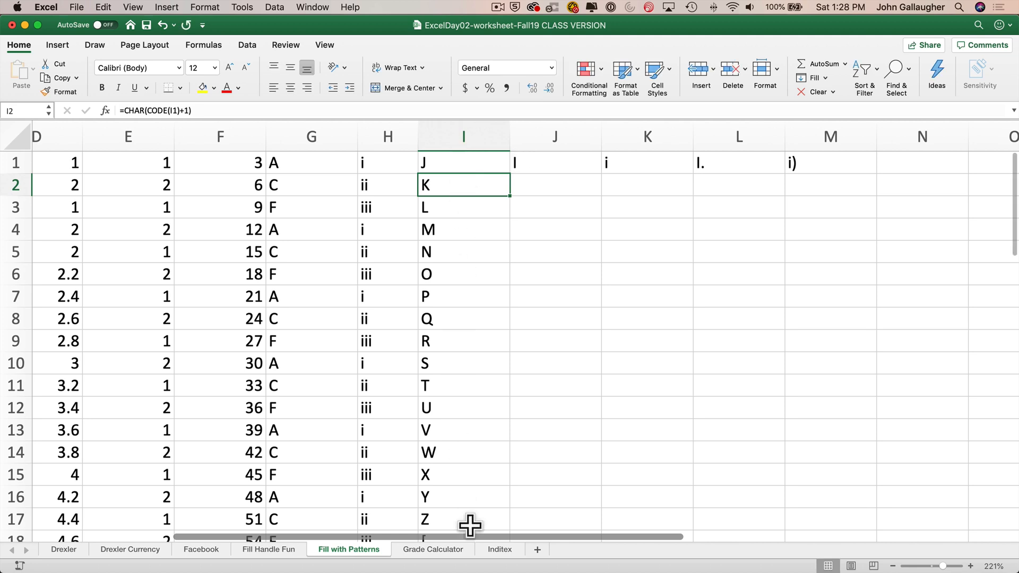
- Review the I2 formula and scroll through the recalculated character series in column I
double_click(466, 183)
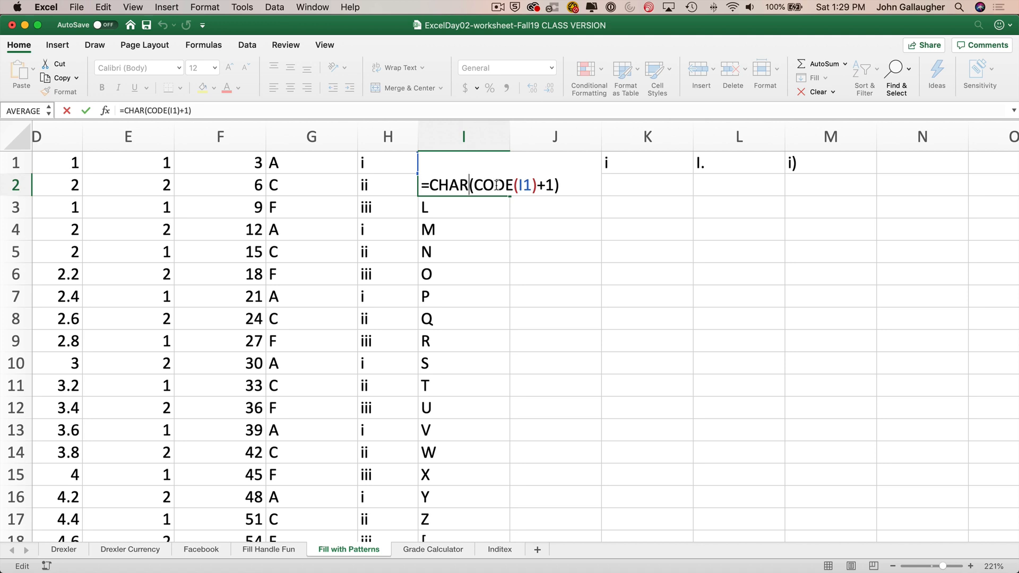
key("Return")
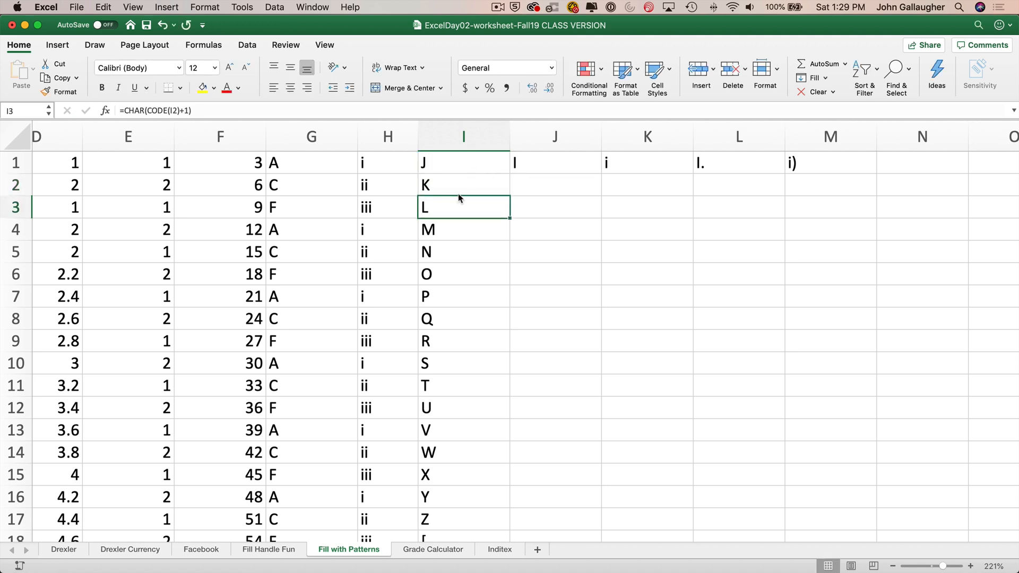
scroll(458, 318, "down", 2)
scroll(457, 318, "down", 5)
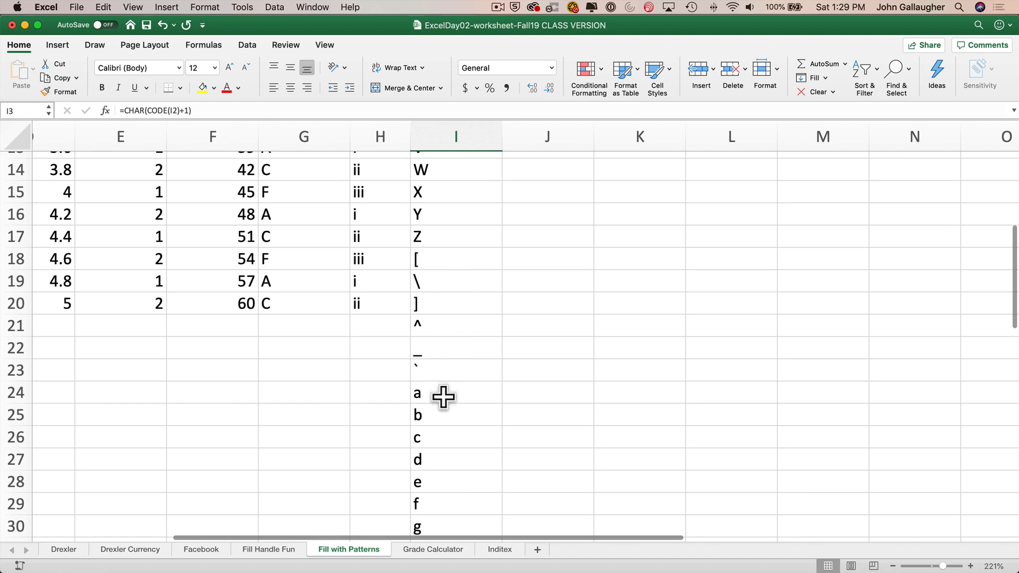
scroll(444, 397, "down", 2)
scroll(441, 361, "up", 1)
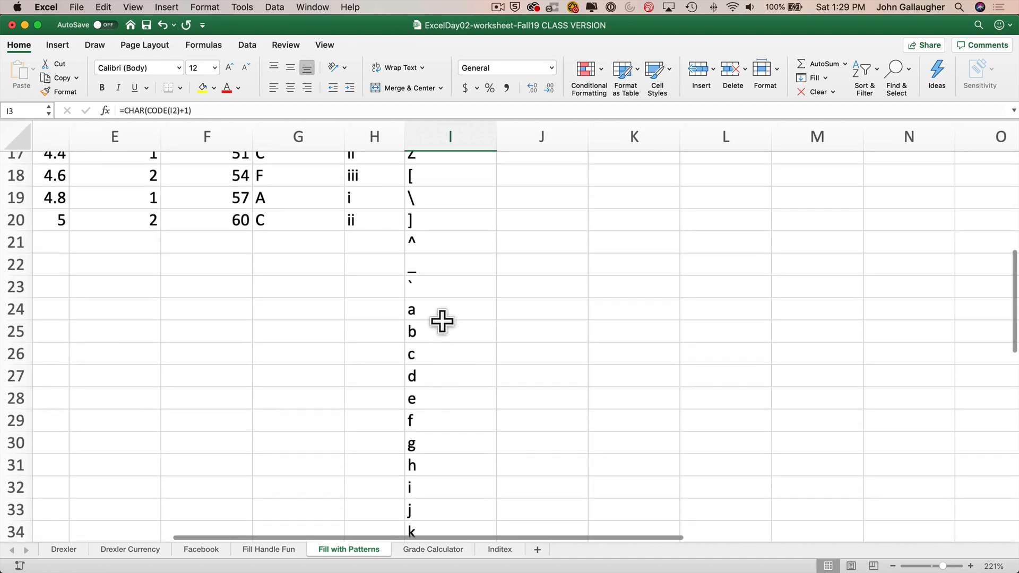
scroll(439, 478, "up", 4)
scroll(441, 267, "down", 2)
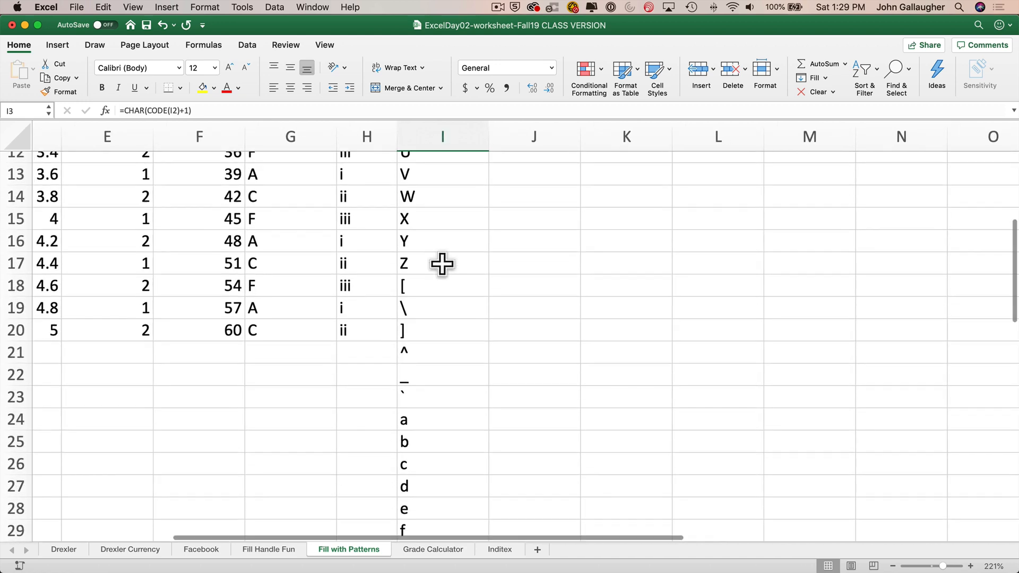
scroll(429, 243, "up", 5)
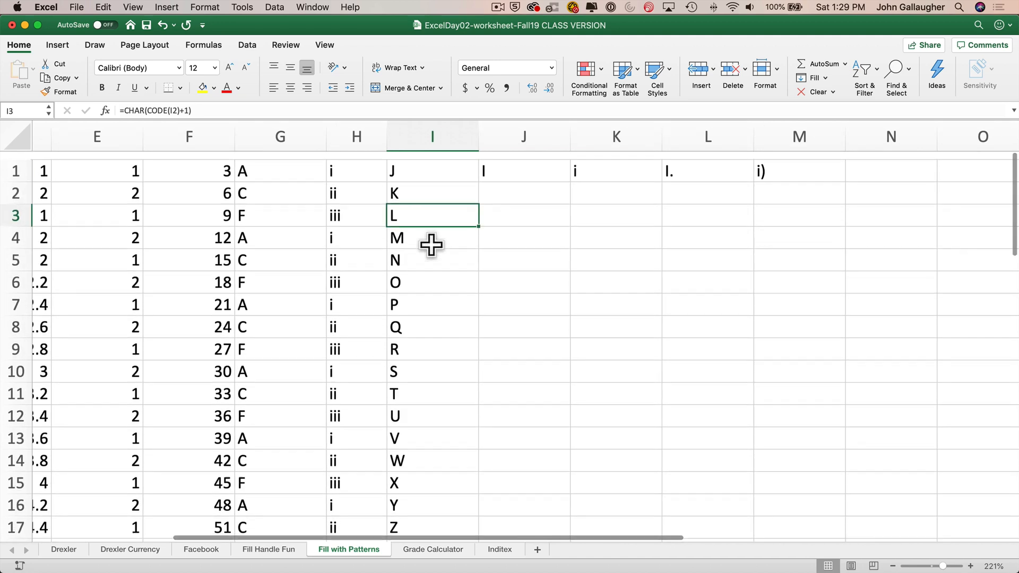
- Open J1's ROMAN(ROW(1:1)) formula and read the ROMAN function's help article, then close it
left_click(511, 162)
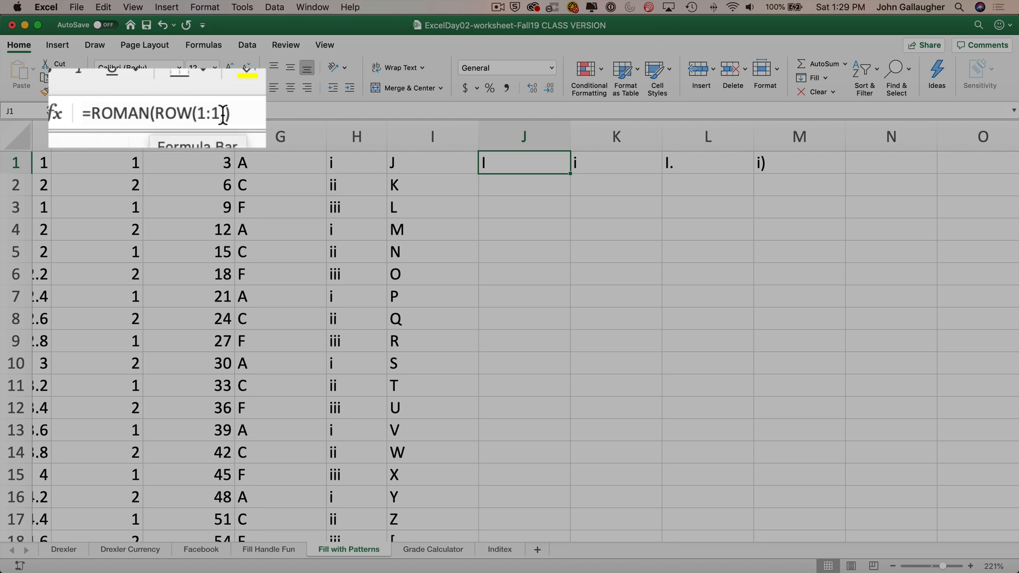
left_click(179, 114)
double_click(180, 114)
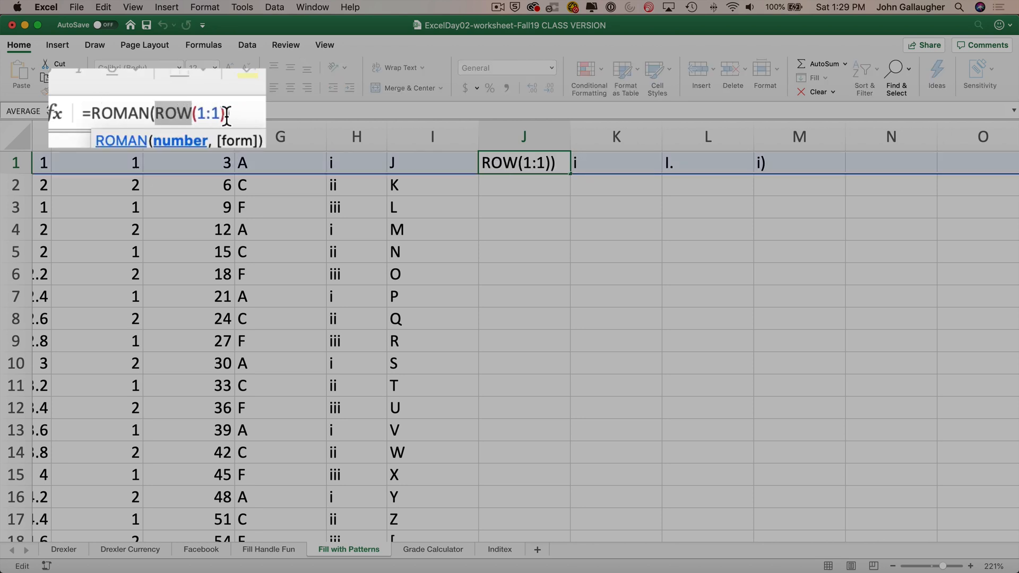
left_click(128, 112)
double_click(128, 112)
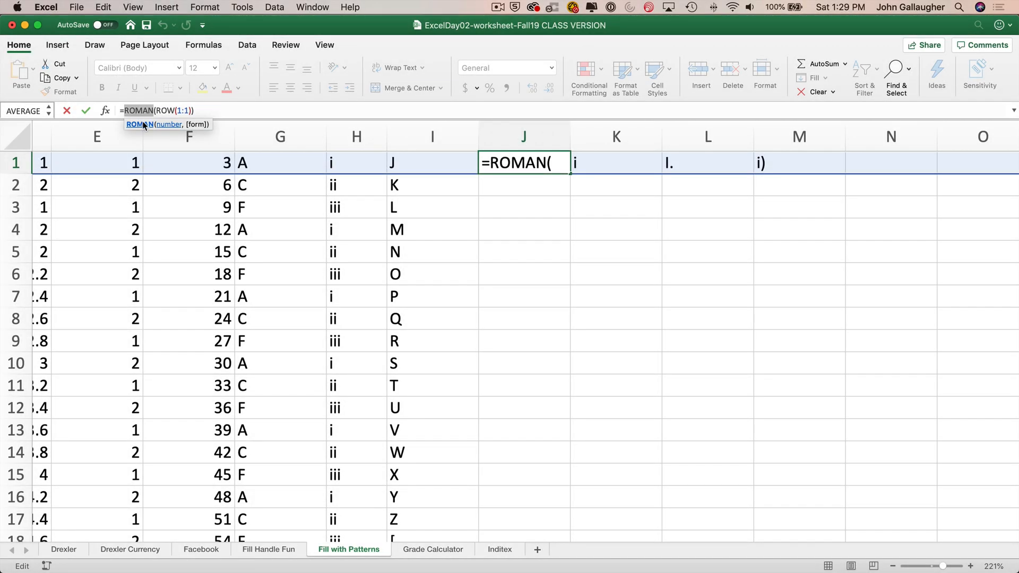
left_click(144, 125)
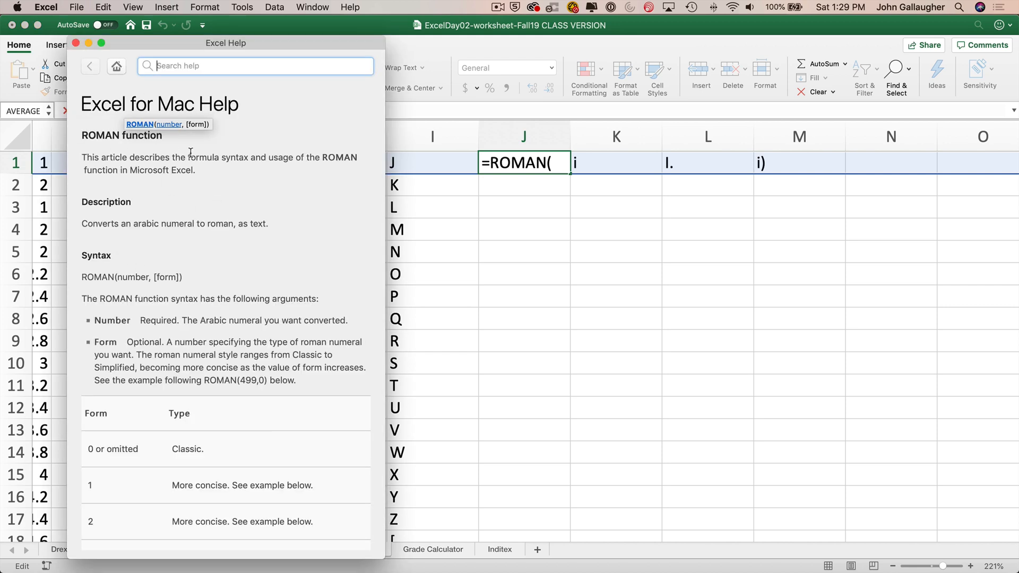
left_click_drag(198, 169, 96, 154)
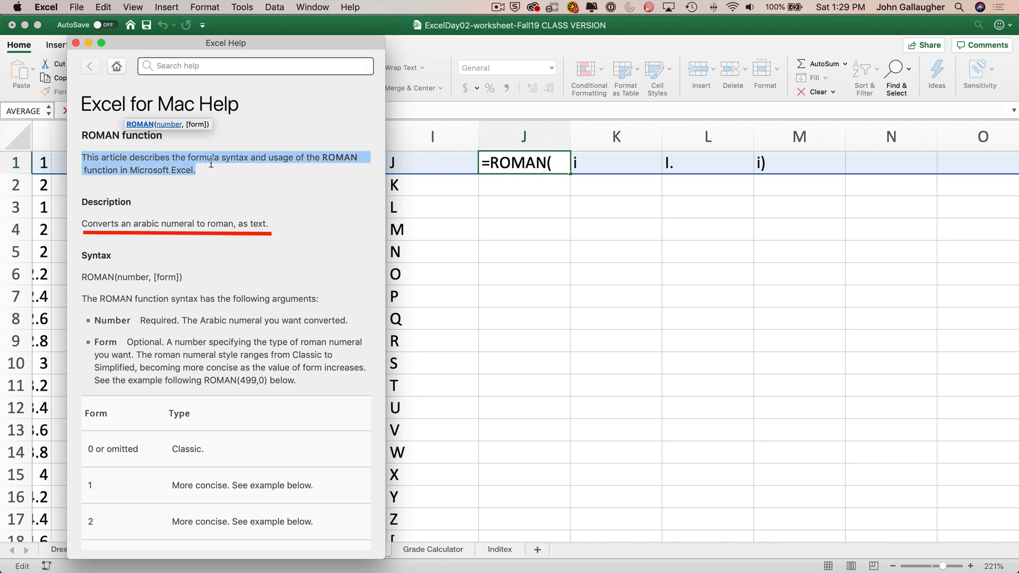
left_click(224, 172)
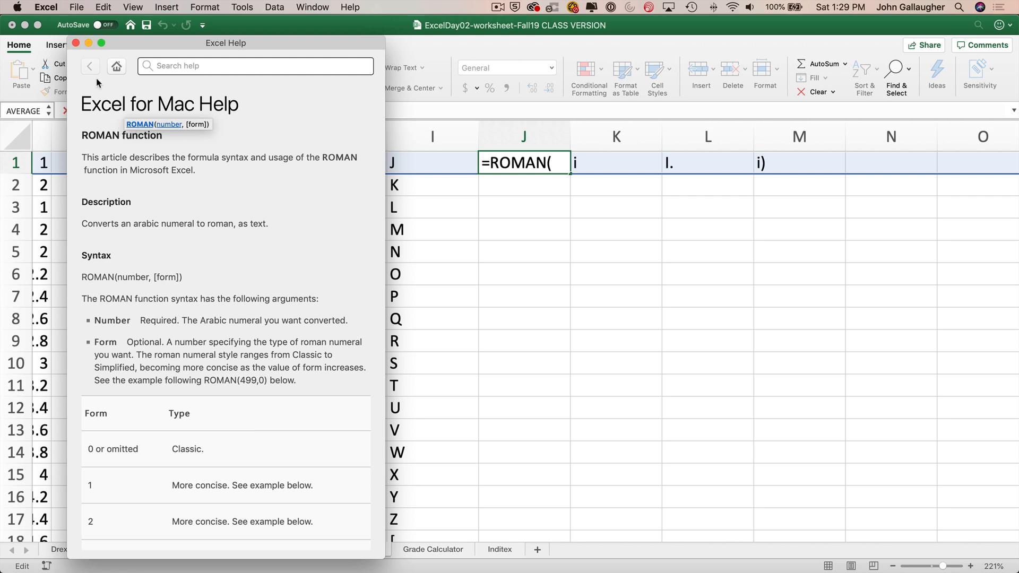
left_click(75, 43)
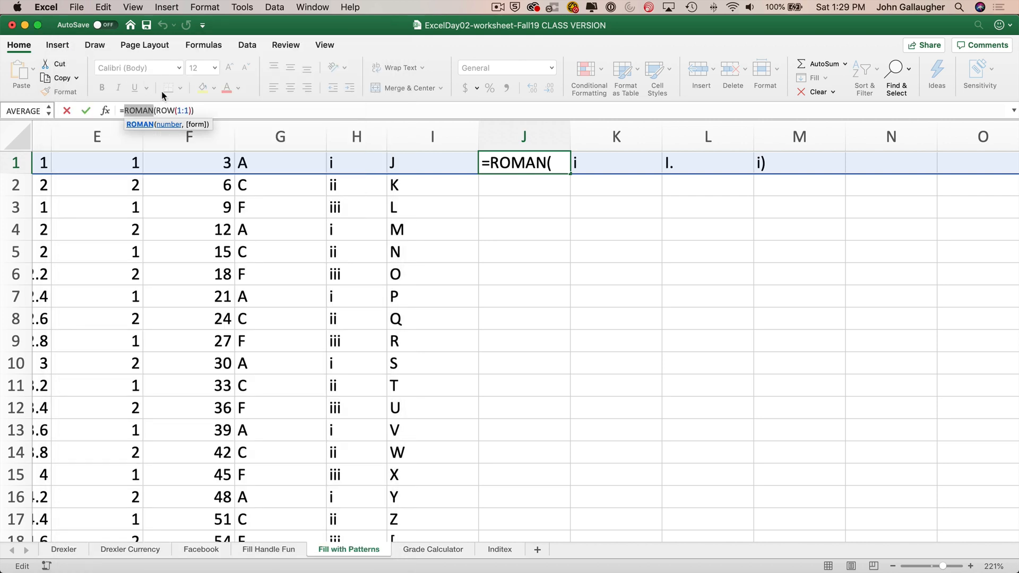
- Inspect the ROW(1:1) argument inside J1's ROMAN formula, then leave the cell without changing it
left_click_drag(156, 110, 184, 110)
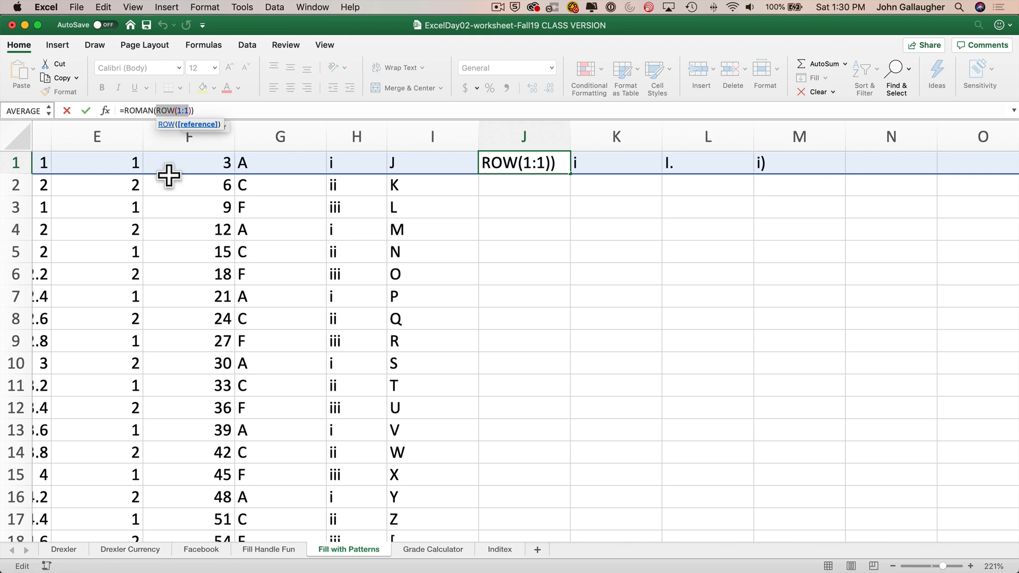
left_click(162, 111)
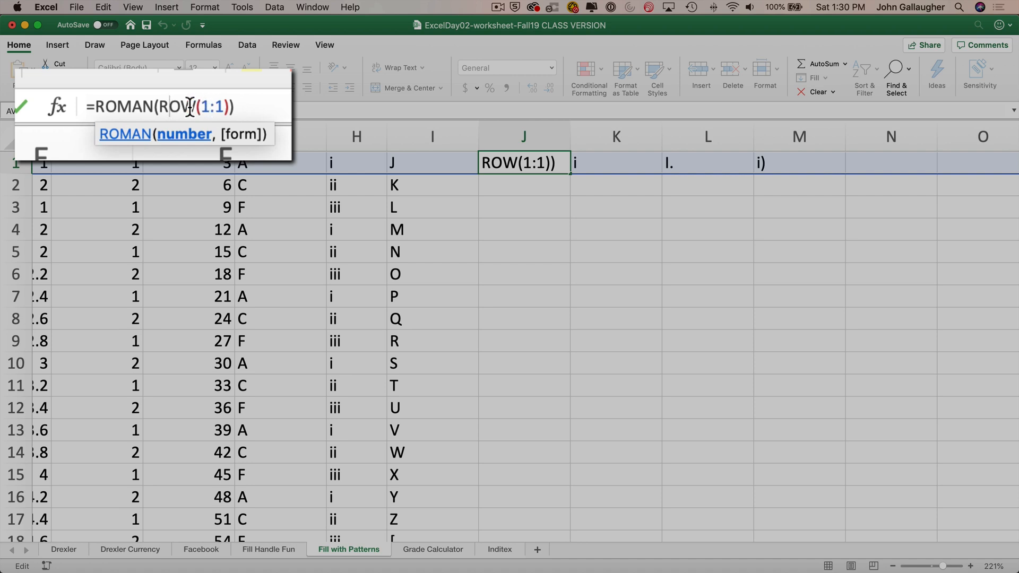
left_click_drag(159, 108, 222, 106)
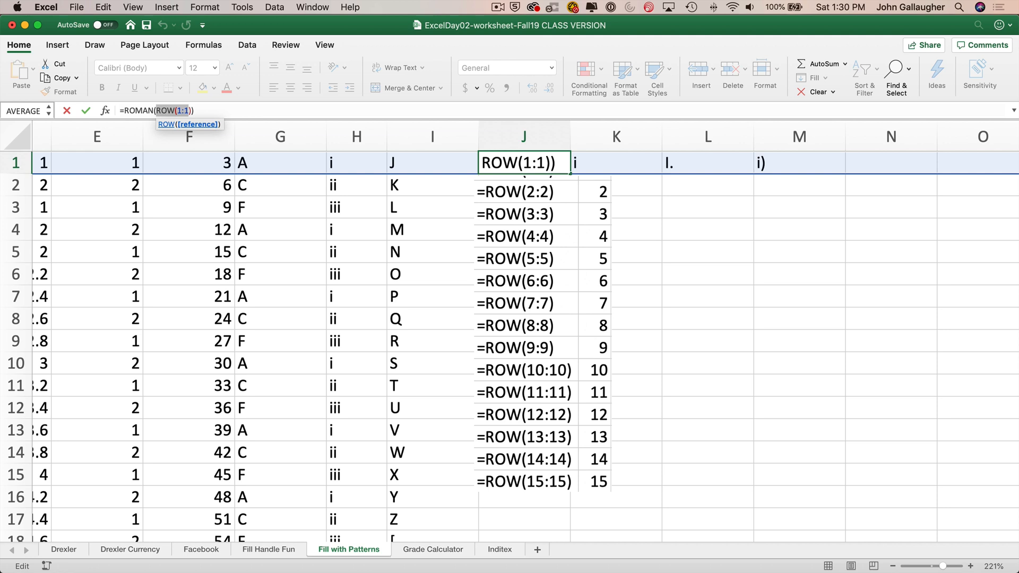
left_click(541, 210)
type("=")
key("Escape")
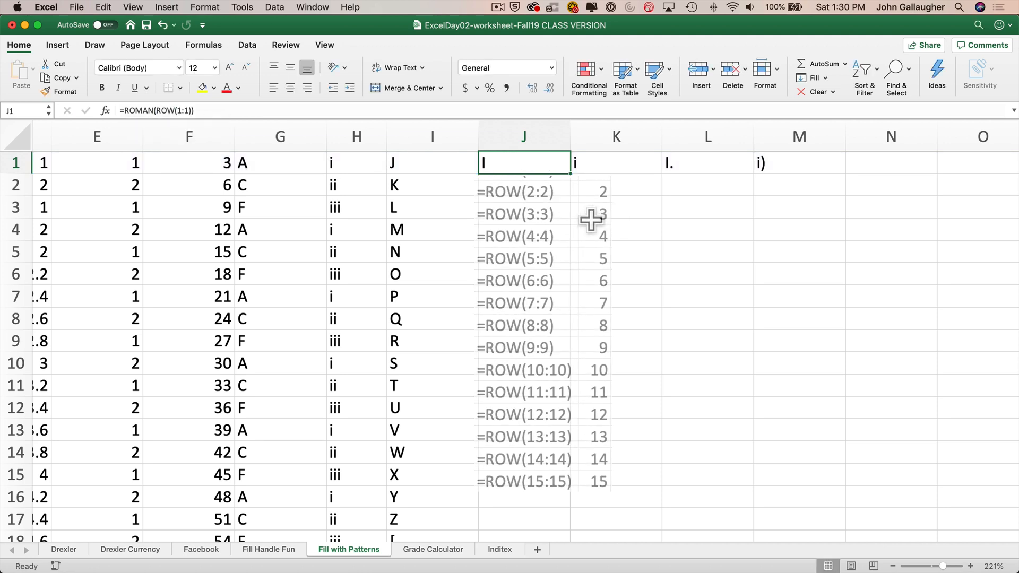
- Demonstrate =ROW(1:1) by entering it in J3 and filling it down to J8, then clear all of J3:J8
left_click(541, 208)
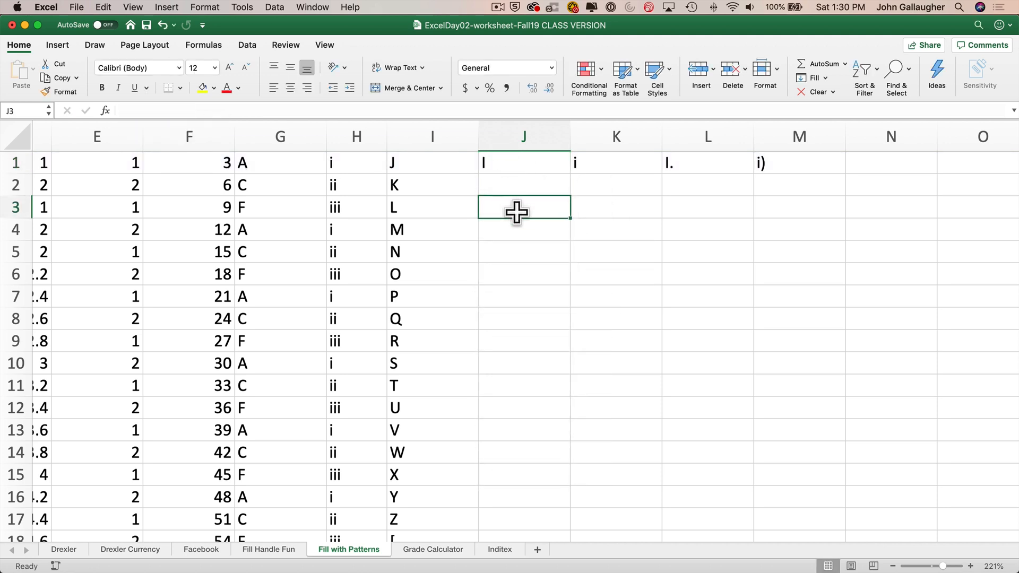
type("=")
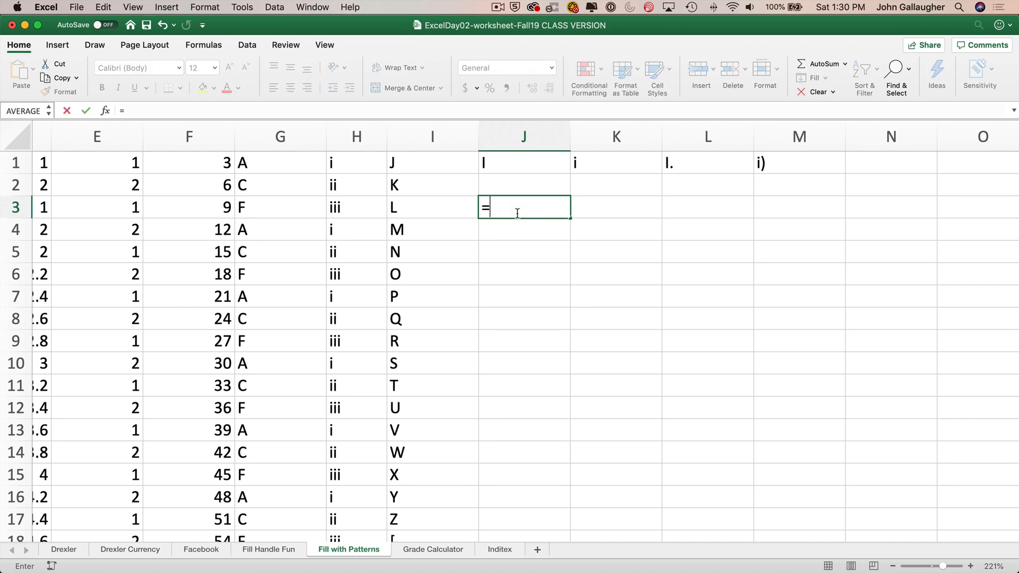
type("ROW(1:1)")
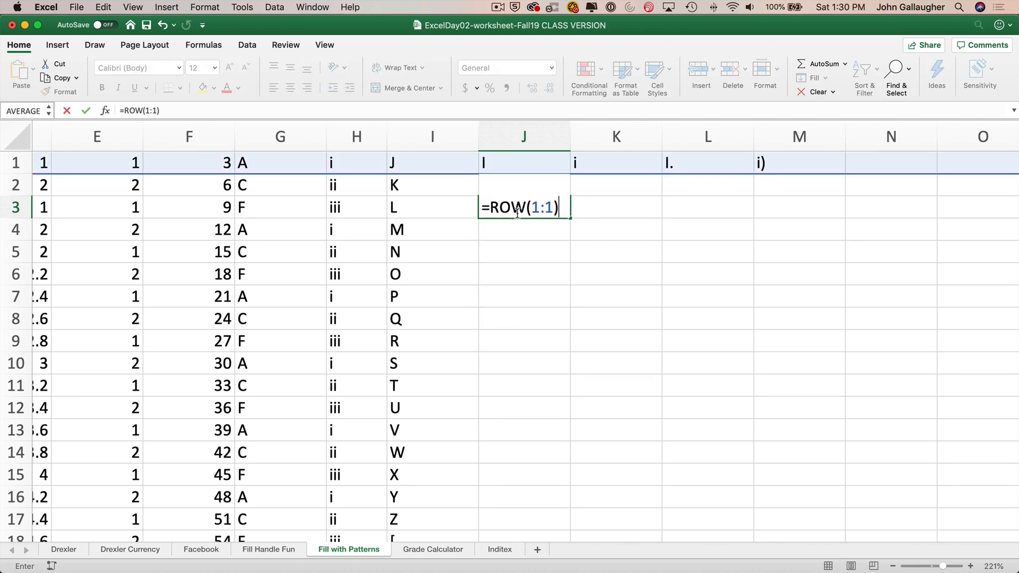
key("ctrl+Return")
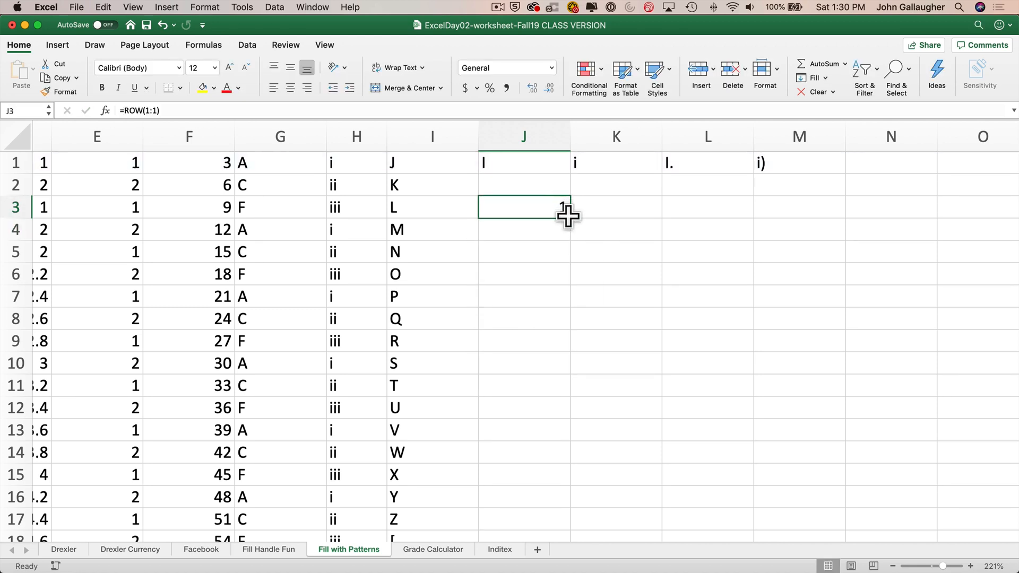
left_click_drag(571, 217, 575, 333)
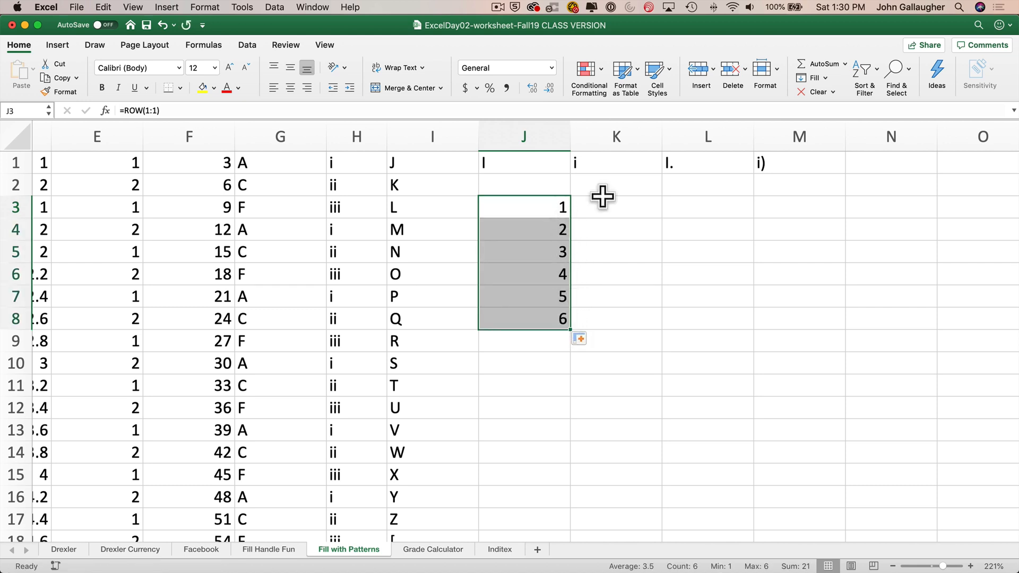
left_click(810, 94)
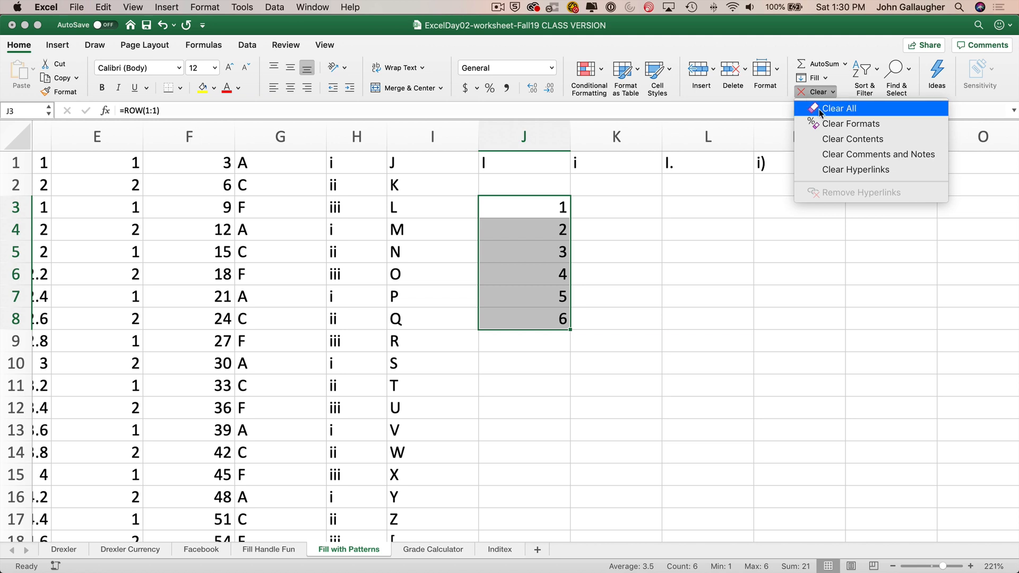
left_click(839, 109)
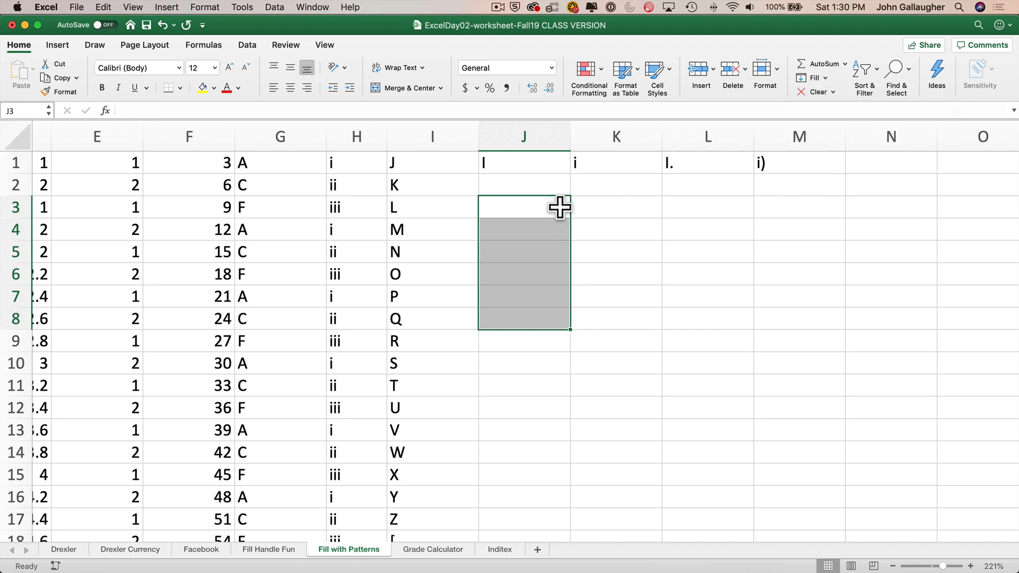
- Fill J1's ROMAN formula down column J through row 44
left_click(511, 169)
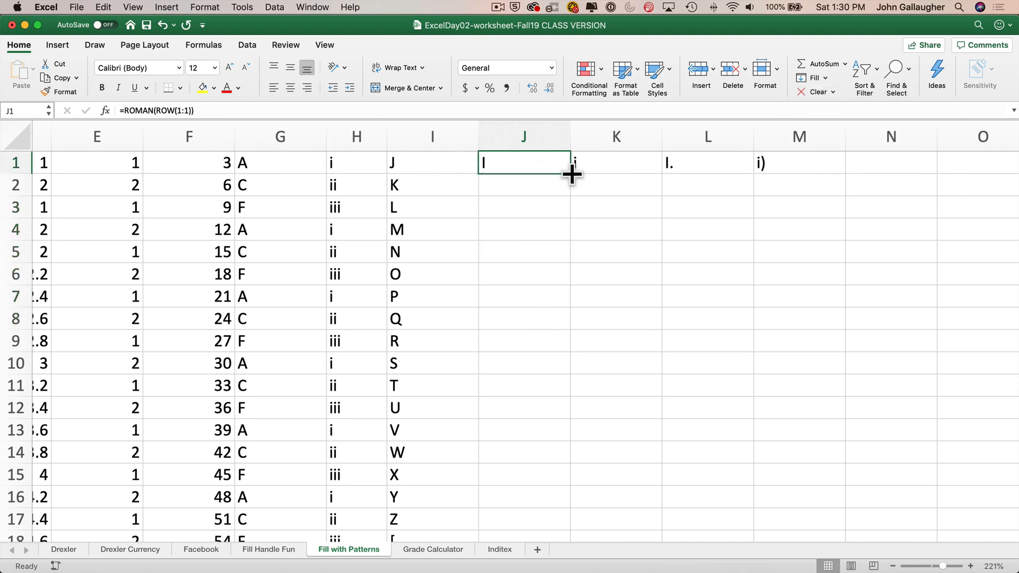
left_click_drag(571, 173, 560, 408)
scroll(546, 312, "up", 10)
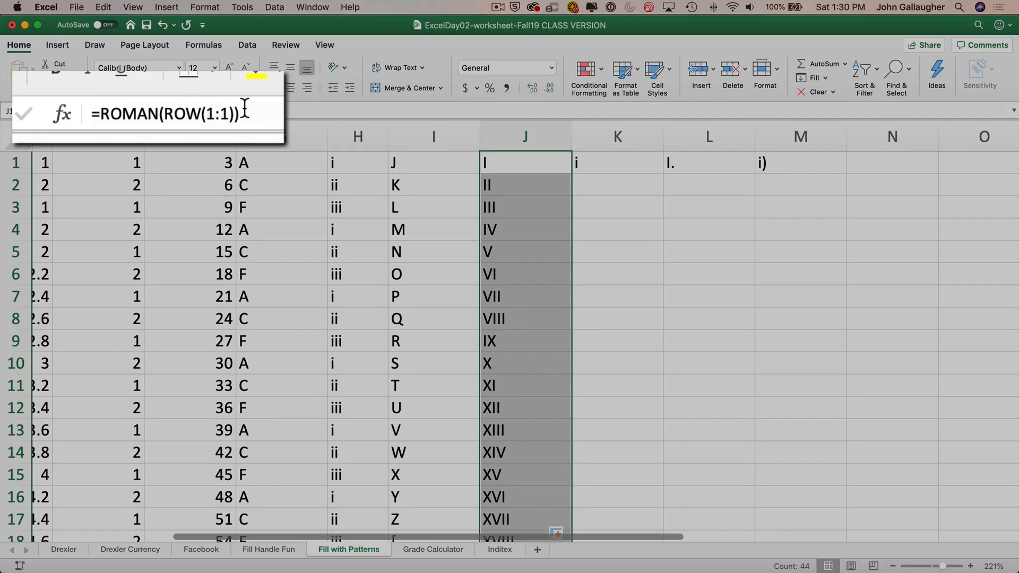
- Check the formulas in J2 and J3 and scroll through the Roman numeral series in column J
left_click(528, 186)
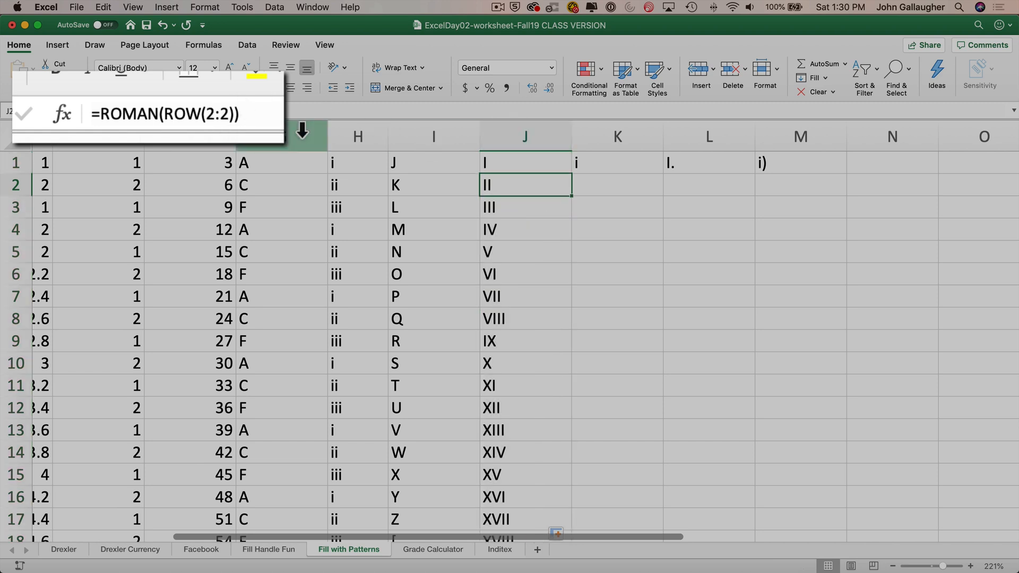
left_click(539, 206)
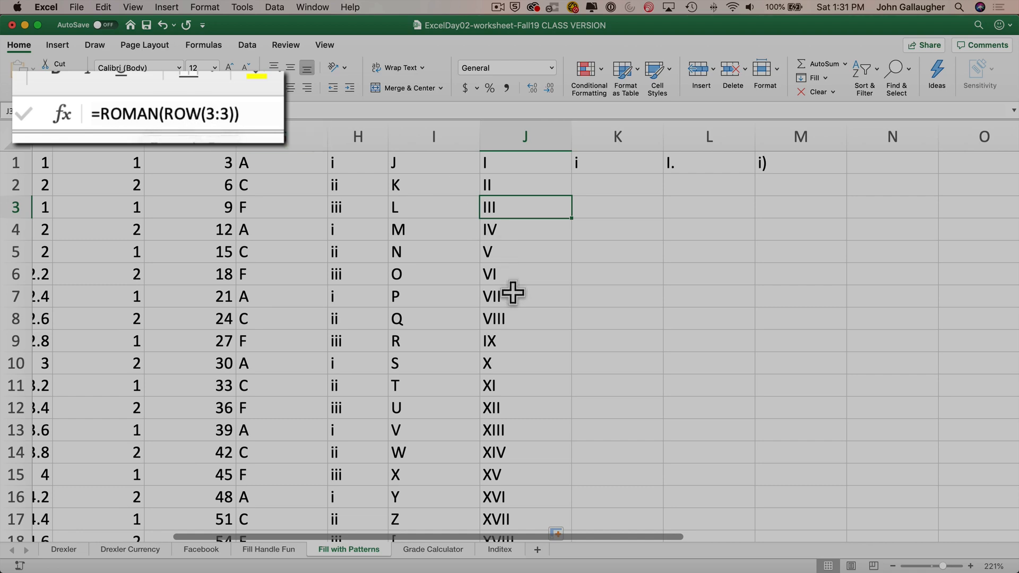
scroll(512, 291, "down", 5)
scroll(512, 291, "down", 10)
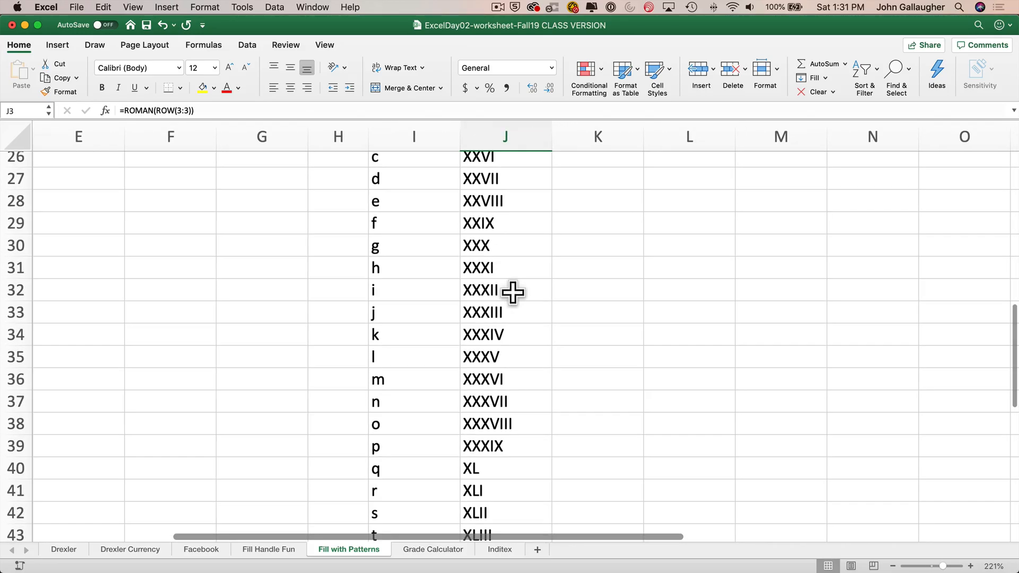
scroll(513, 291, "up", 4)
scroll(512, 291, "down", 4)
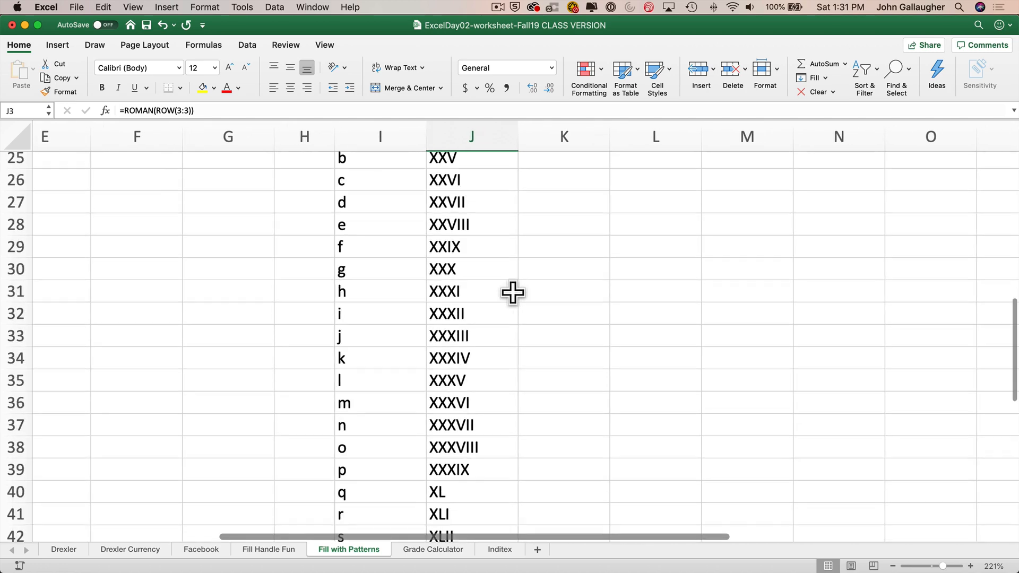
scroll(512, 292, "up", 15)
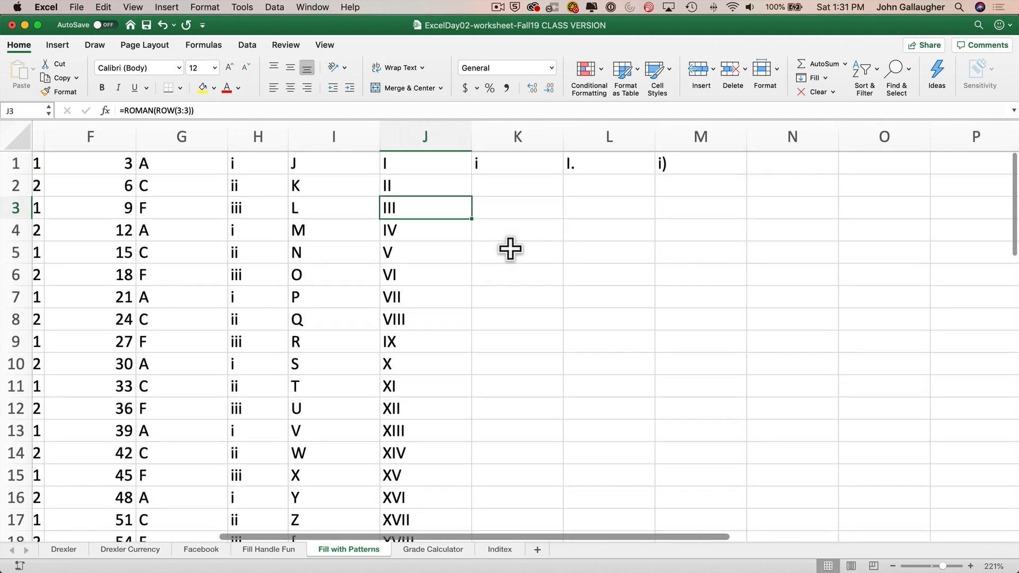
- Examine K1's LOWER(ROMAN(ROW(1:1))) formula and the LOWER function's help article, then close it
left_click(505, 165)
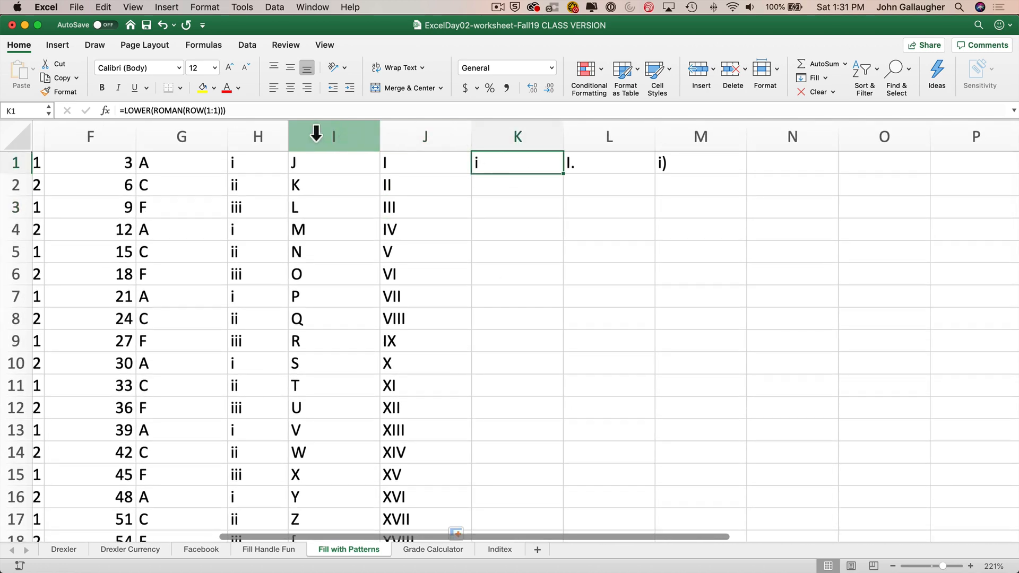
double_click(173, 112)
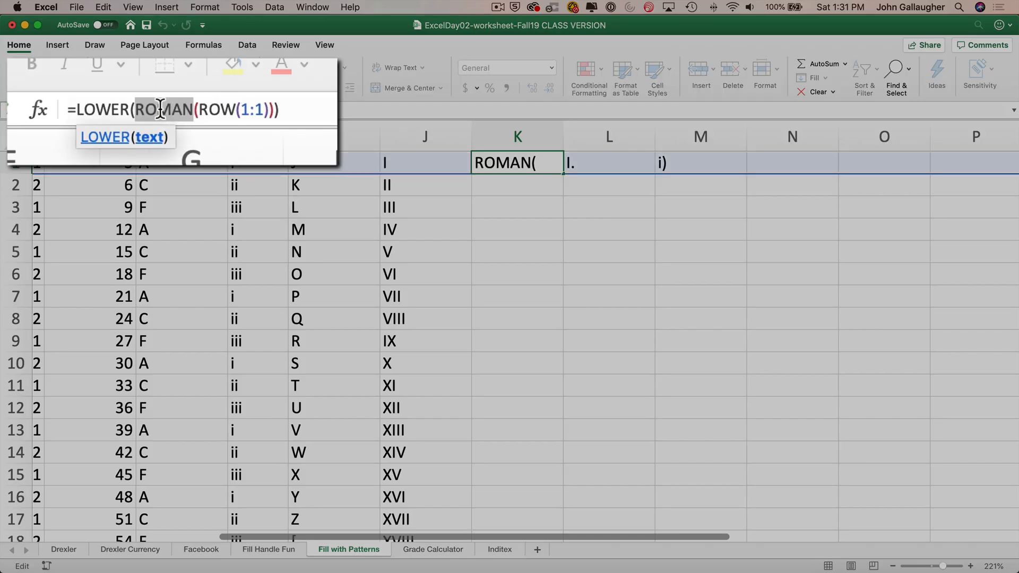
double_click(99, 106)
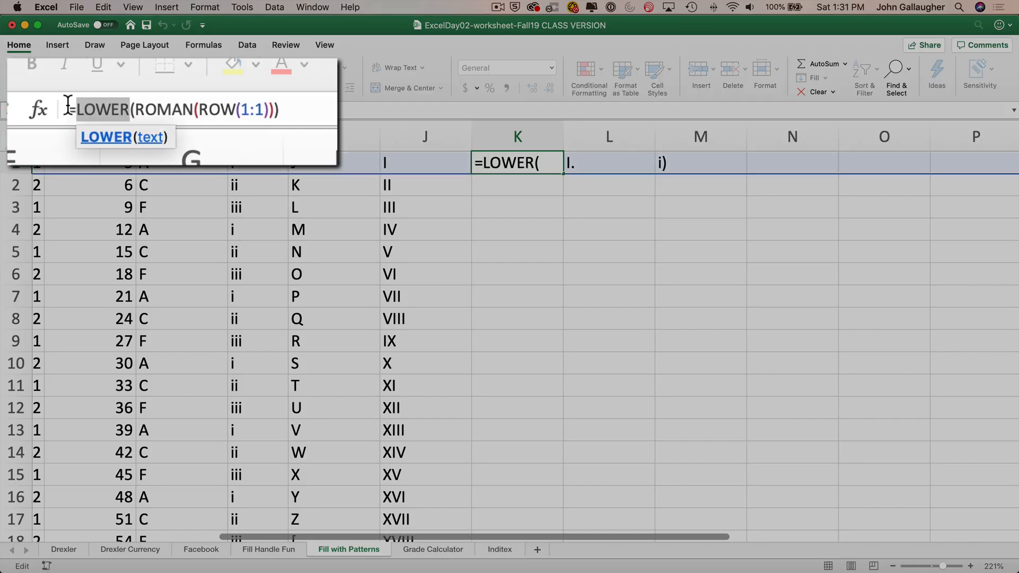
left_click(107, 137)
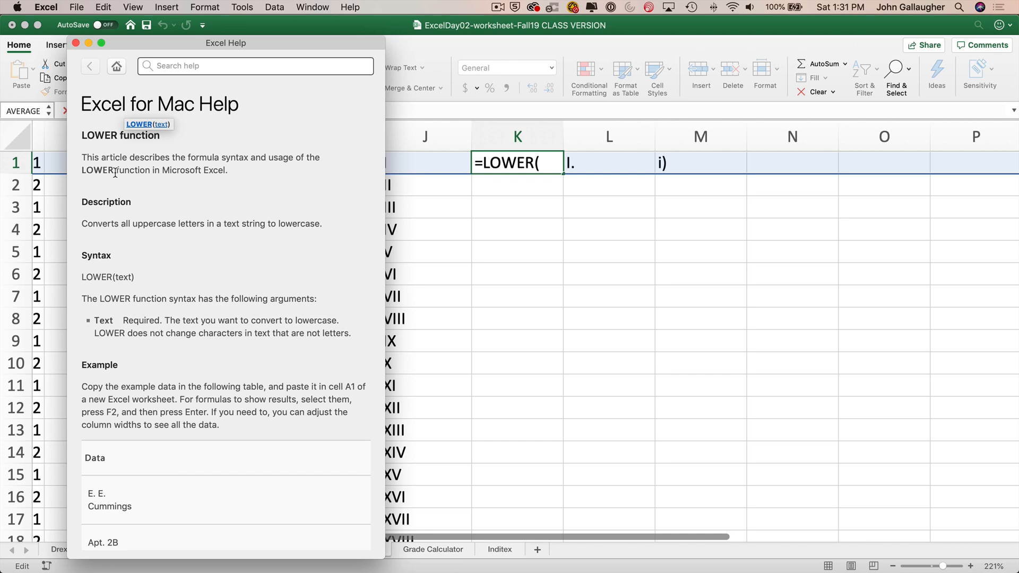
key("super+w")
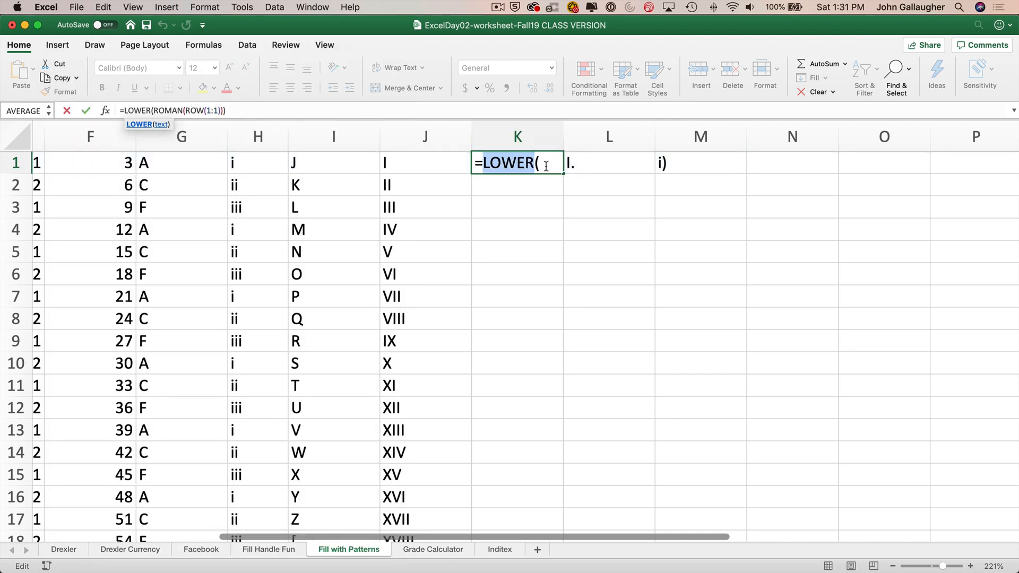
left_click(546, 164)
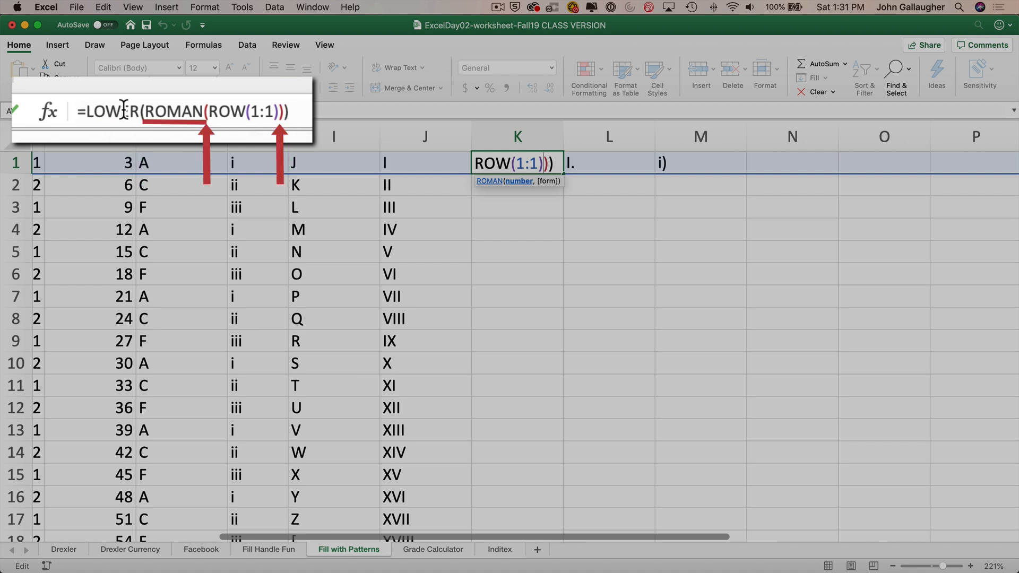
left_click(177, 111)
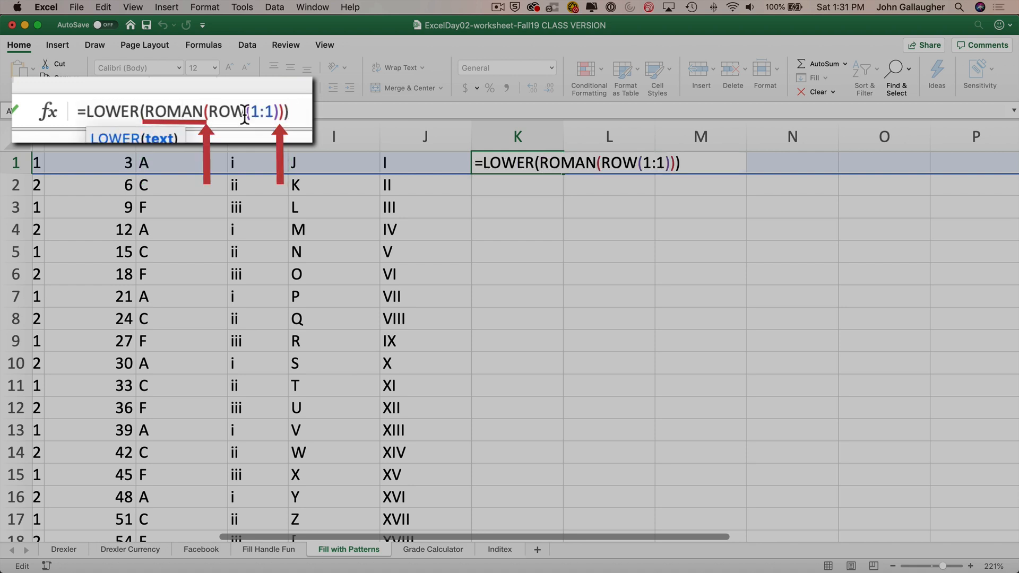
left_click(229, 109)
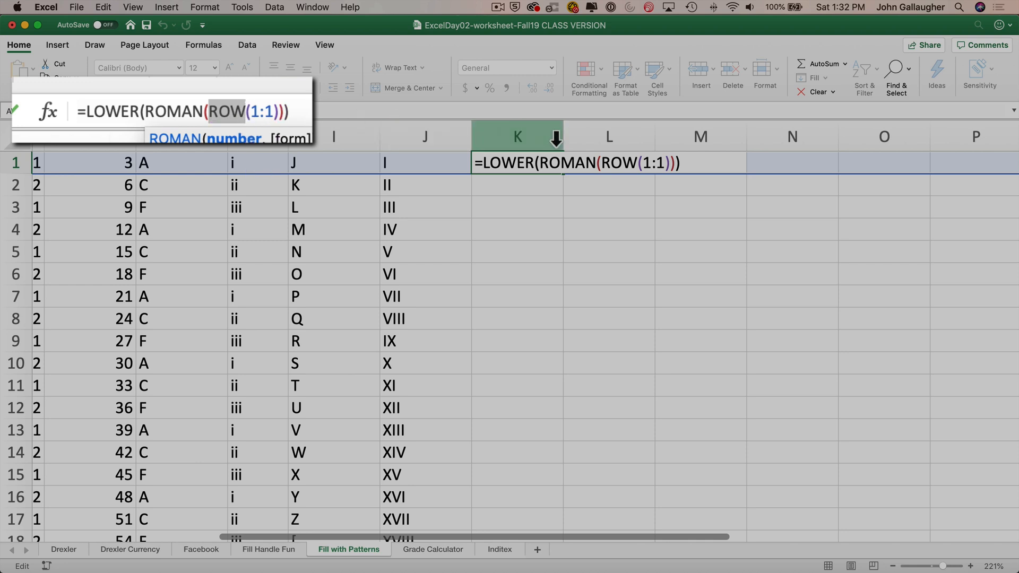
key("Return")
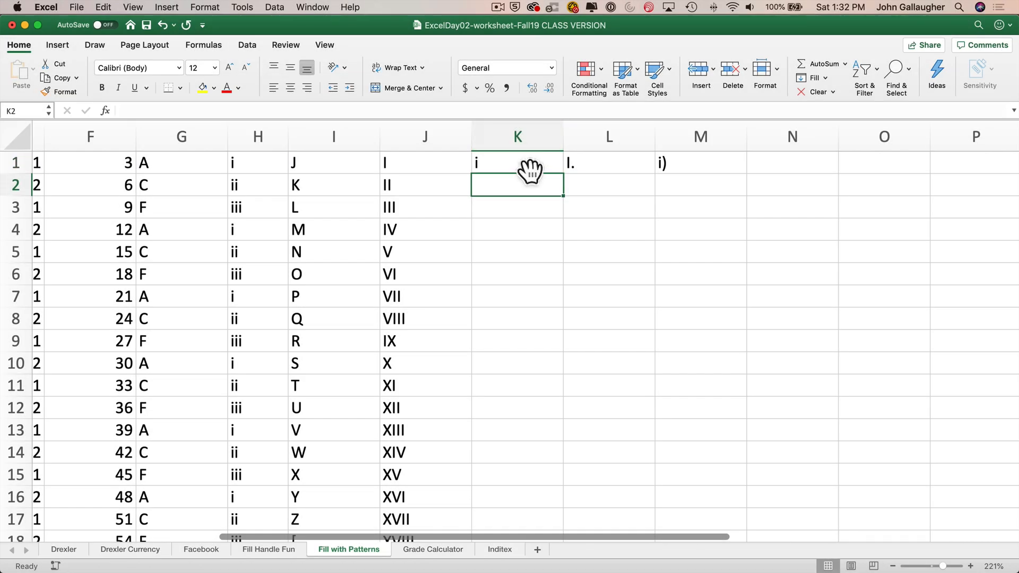
- Fill K1's lowercase Roman numeral formula down column K to row 44
left_click(529, 170)
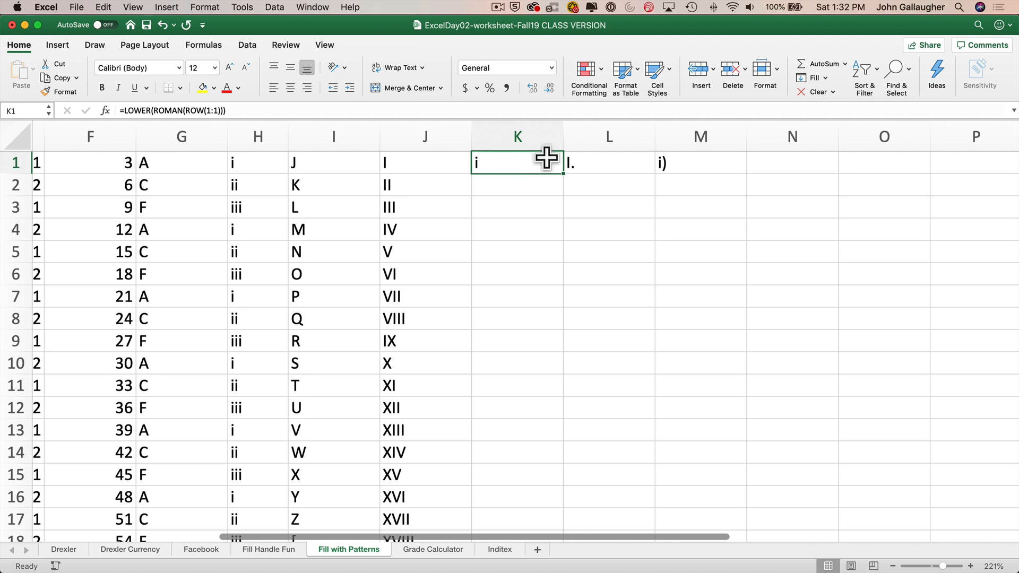
double_click(563, 173)
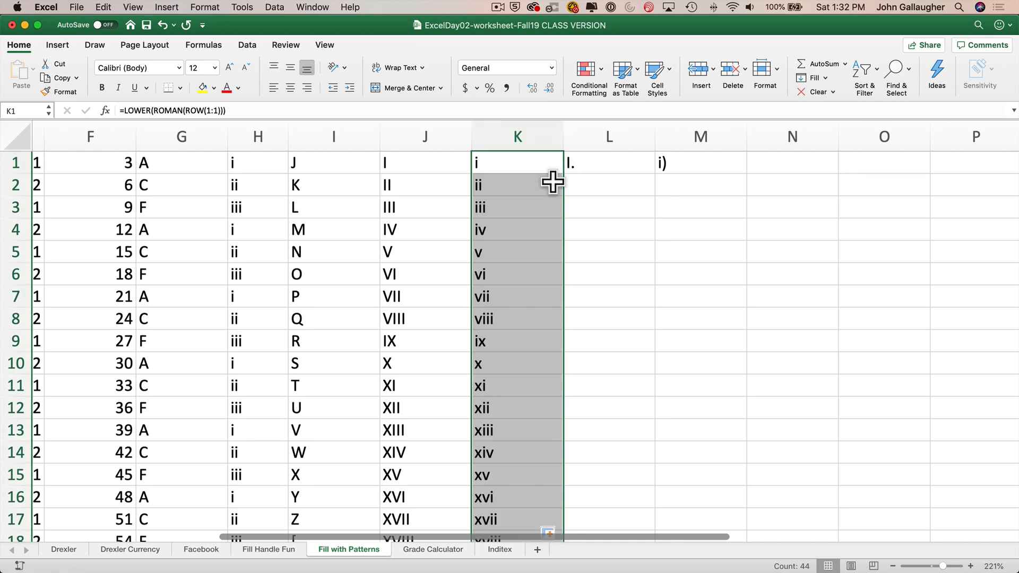
scroll(553, 180, "down", 6)
scroll(552, 181, "down", 10)
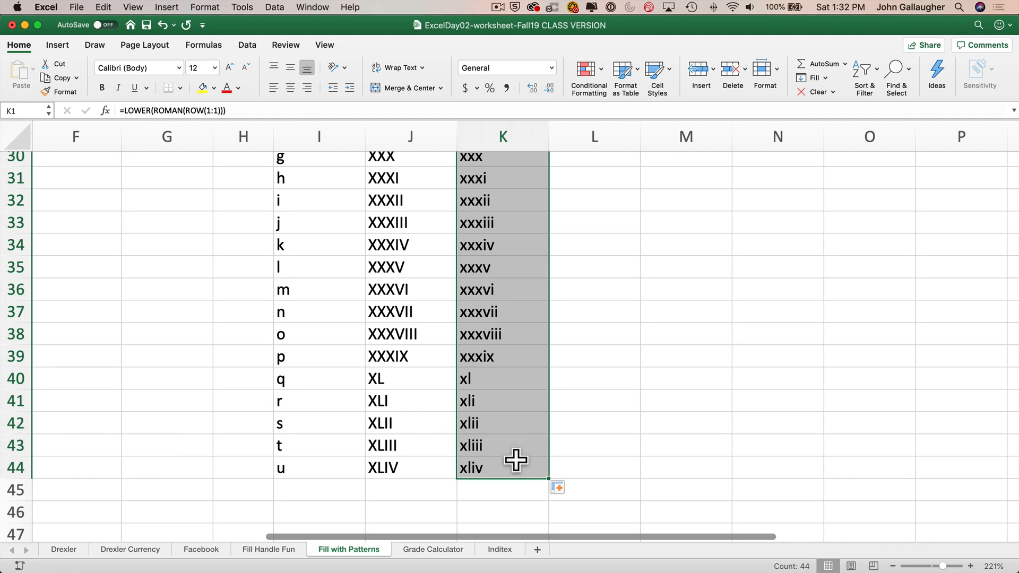
scroll(496, 396, "up", 7)
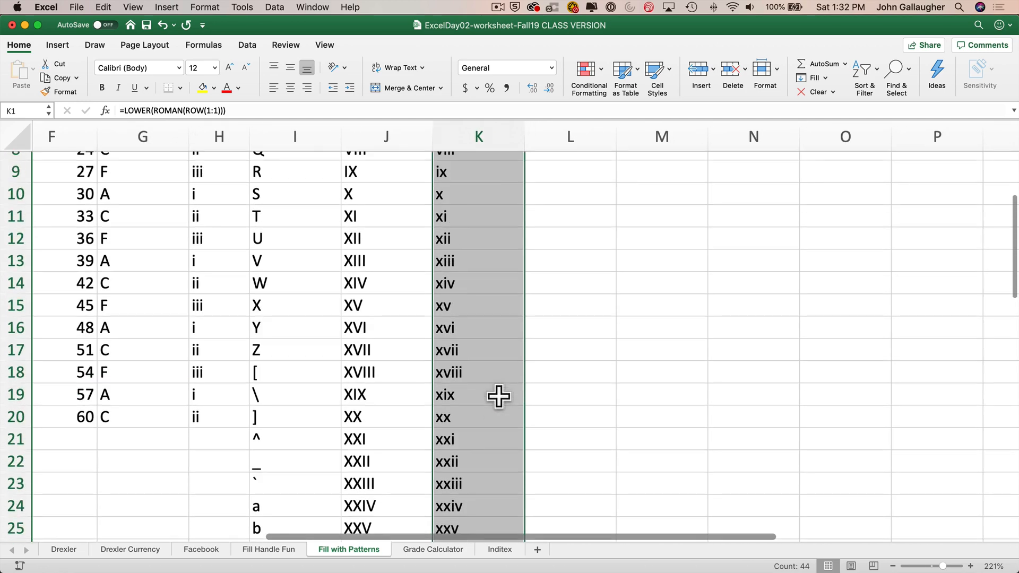
scroll(497, 396, "up", 5)
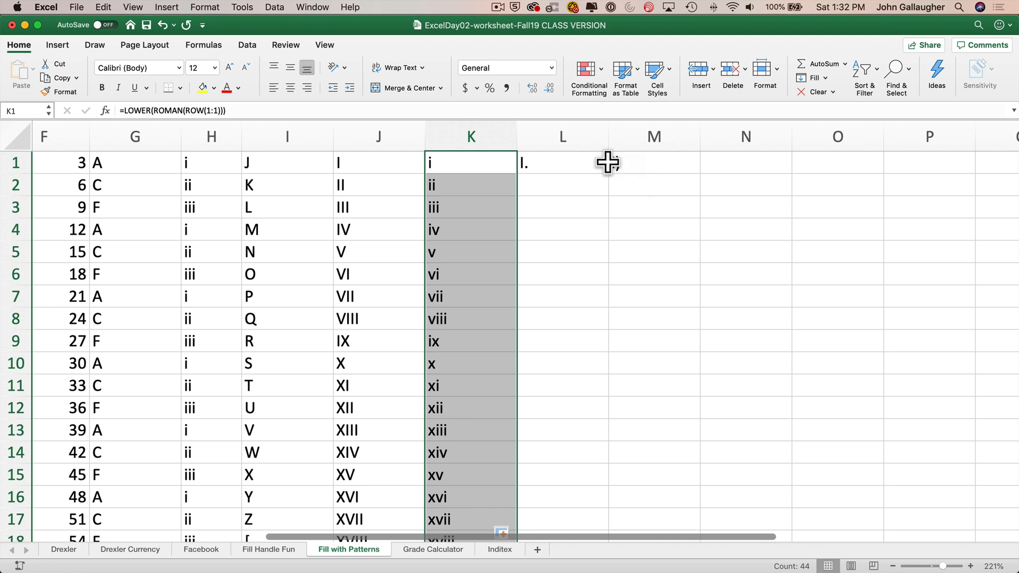
- Inspect L1's ROMAN(ROW(1:1))&"." formula without changing it
left_click(574, 161)
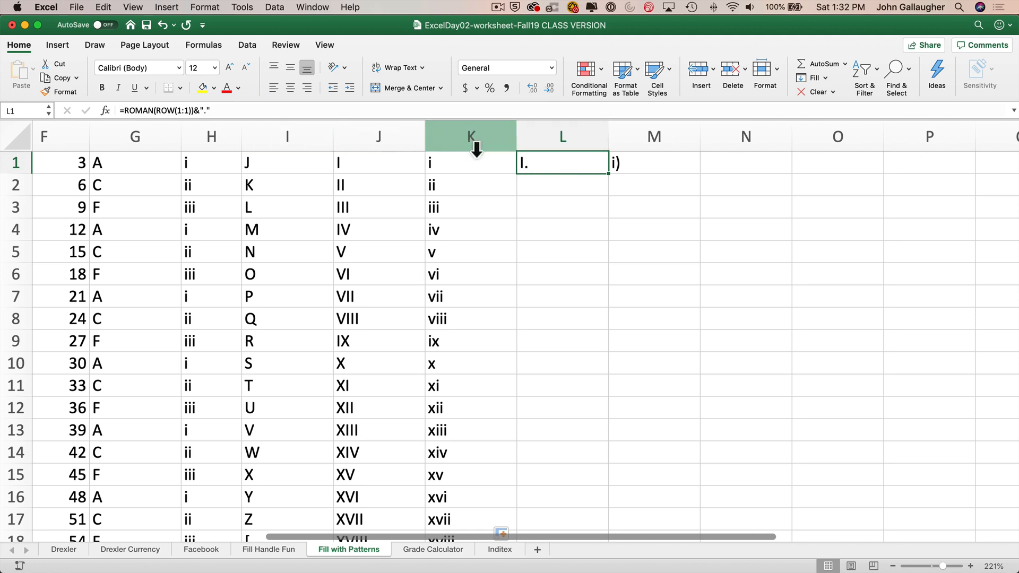
double_click(548, 163)
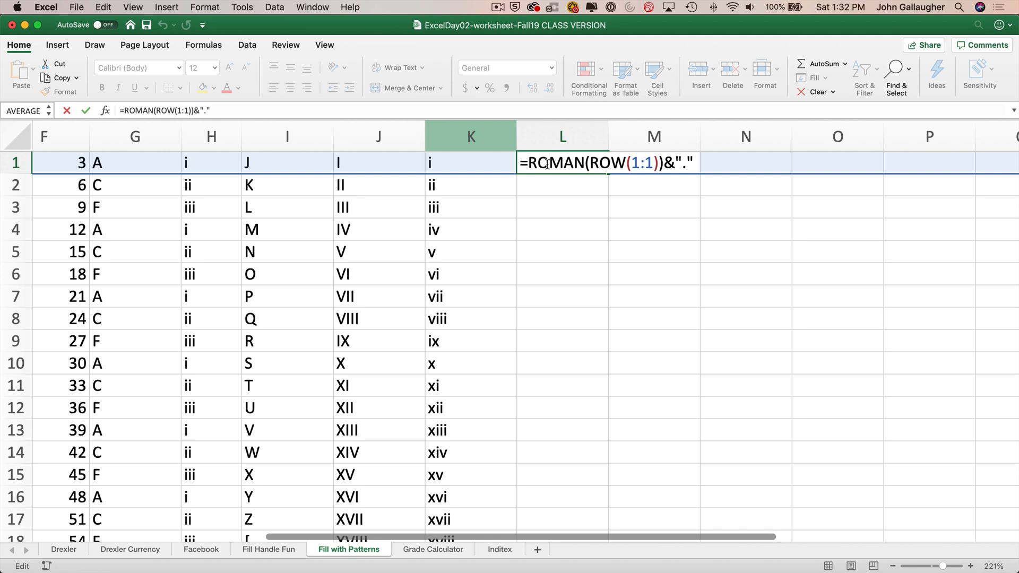
key("ctrl+Return")
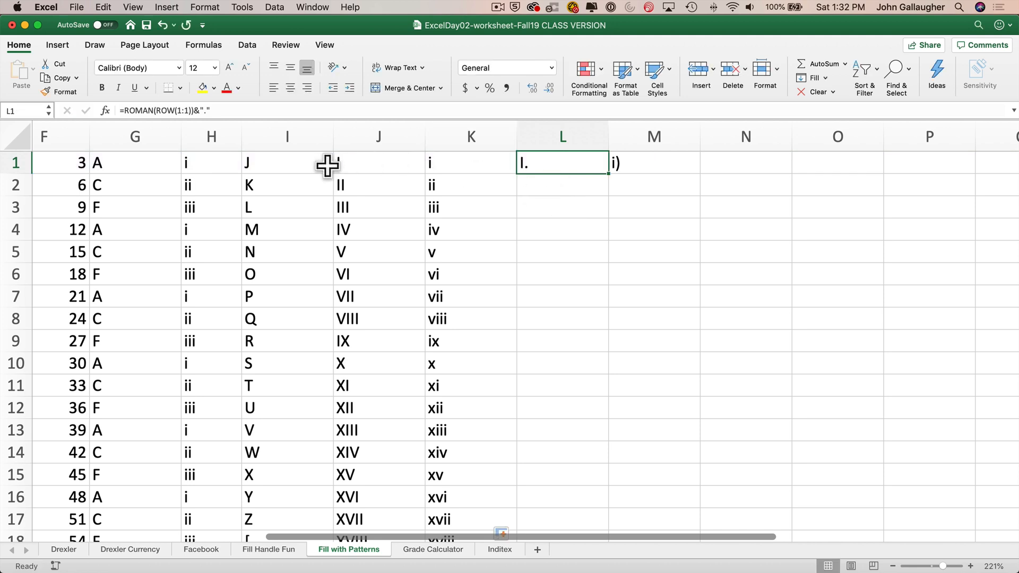
- Compare J1's ROMAN(ROW(1:1)) formula with L1's formula by opening each for editing without changes
double_click(368, 165)
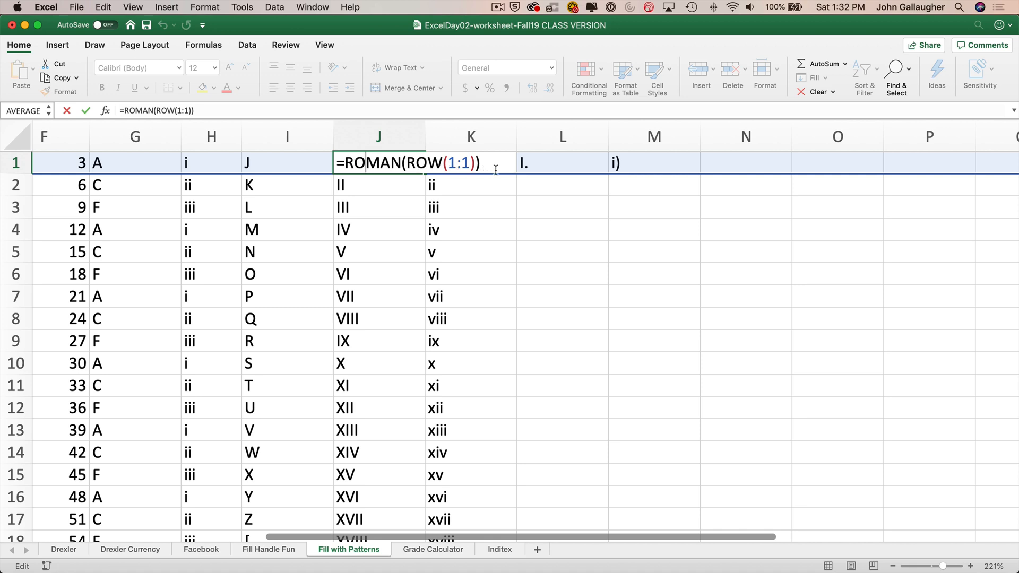
key("Escape")
double_click(561, 161)
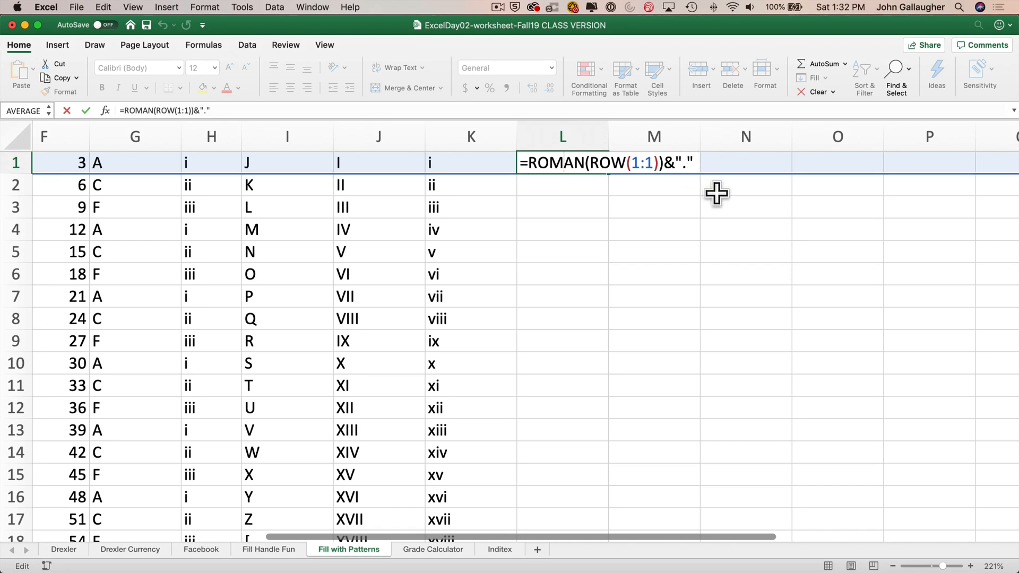
key("Return")
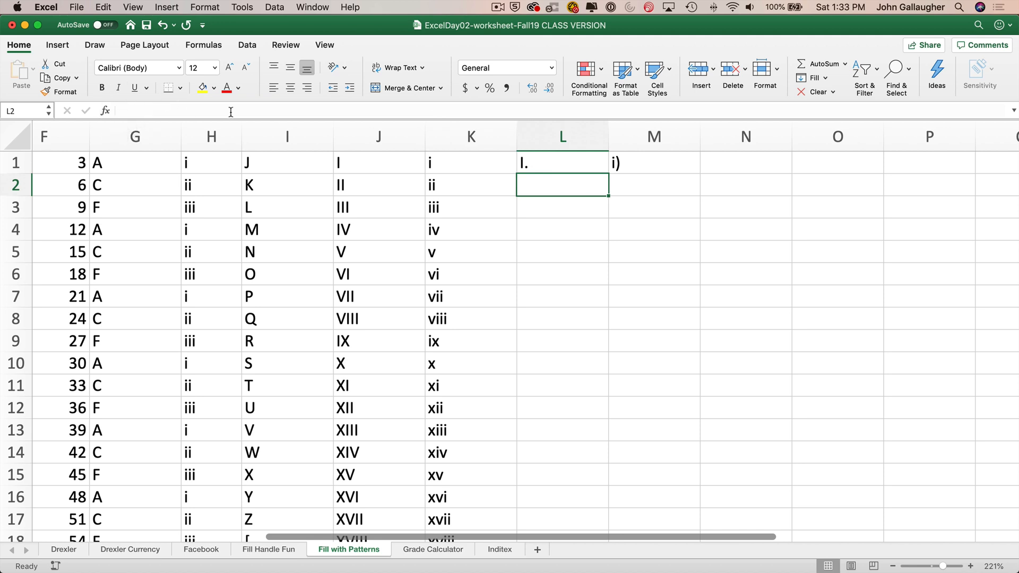
left_click(568, 162)
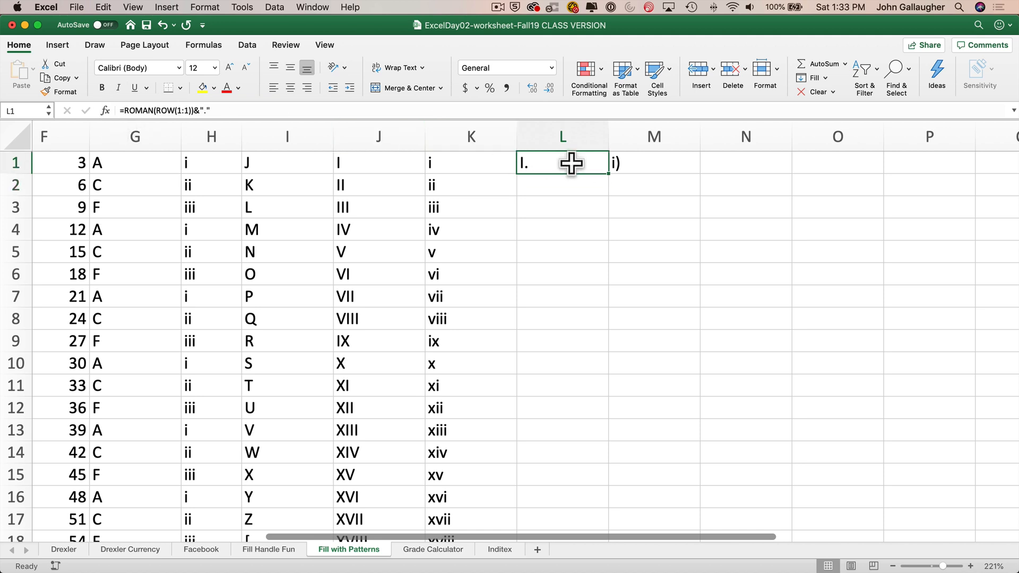
double_click(571, 163)
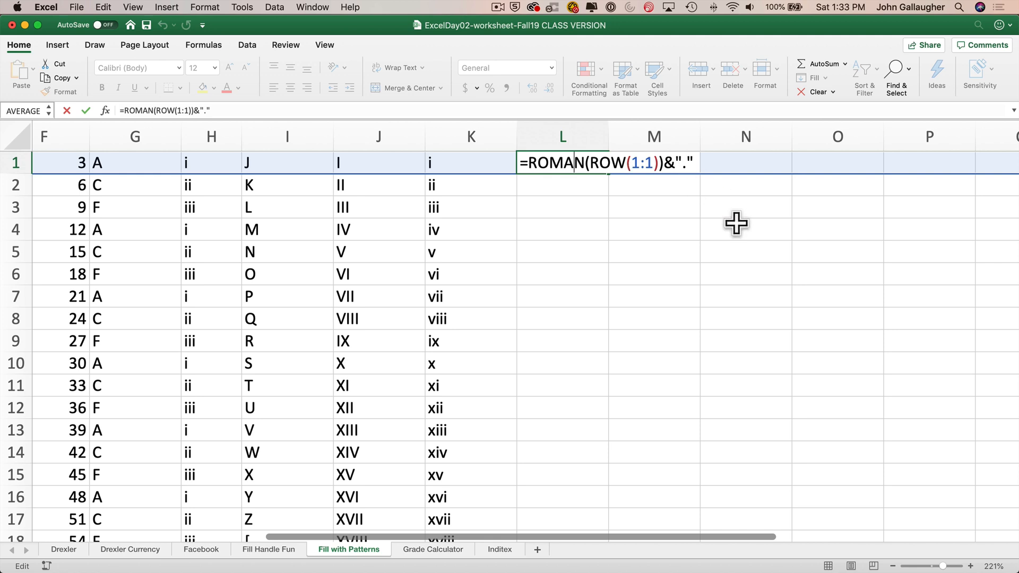
key("Return")
- Compare M1's LOWER(ROMAN(ROW(1:1)))&")" formula with K1's LOWER(ROMAN(ROW(1:1))) formula without changing them
left_click(649, 165)
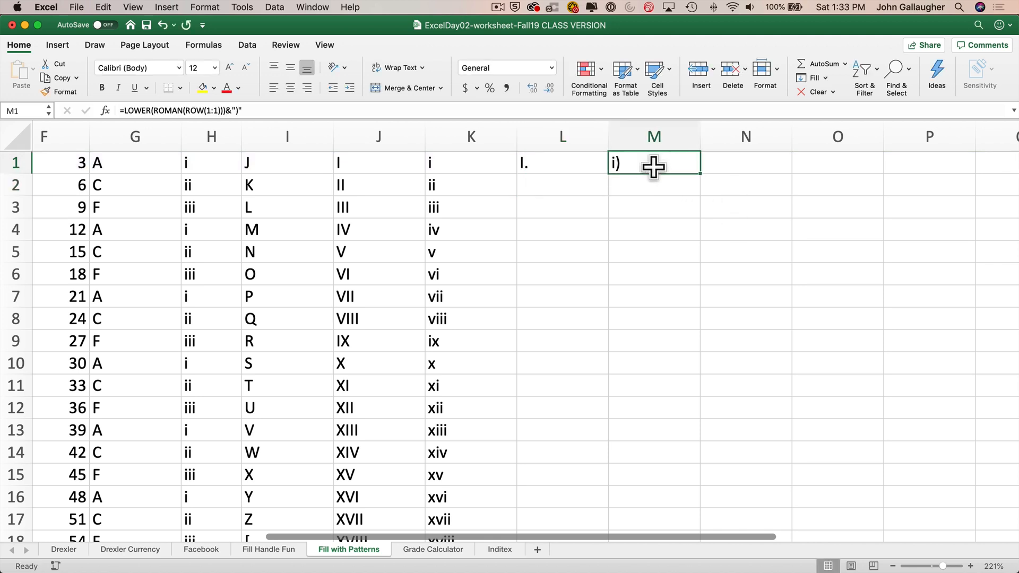
left_click(574, 164)
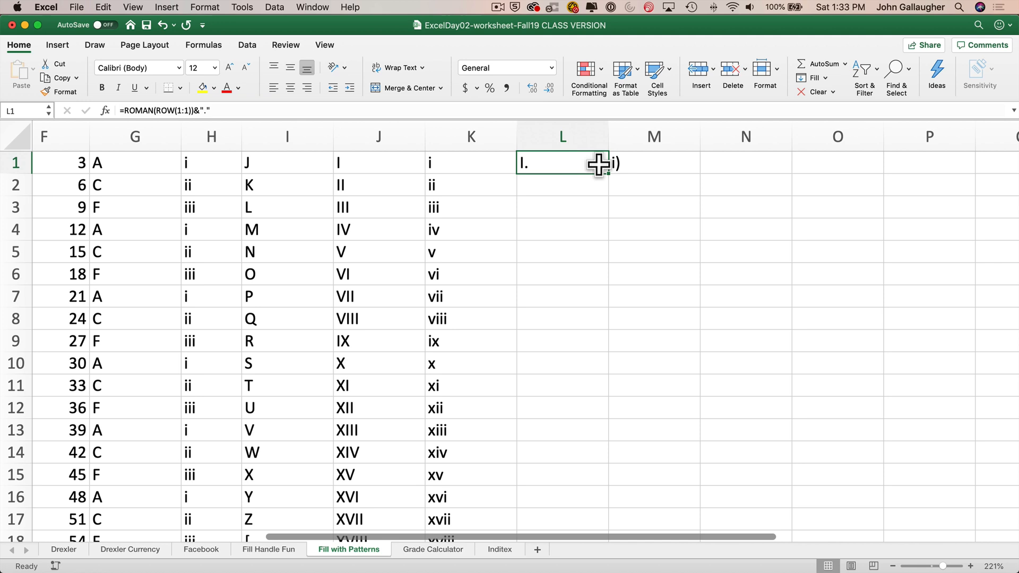
left_click(646, 167)
double_click(646, 165)
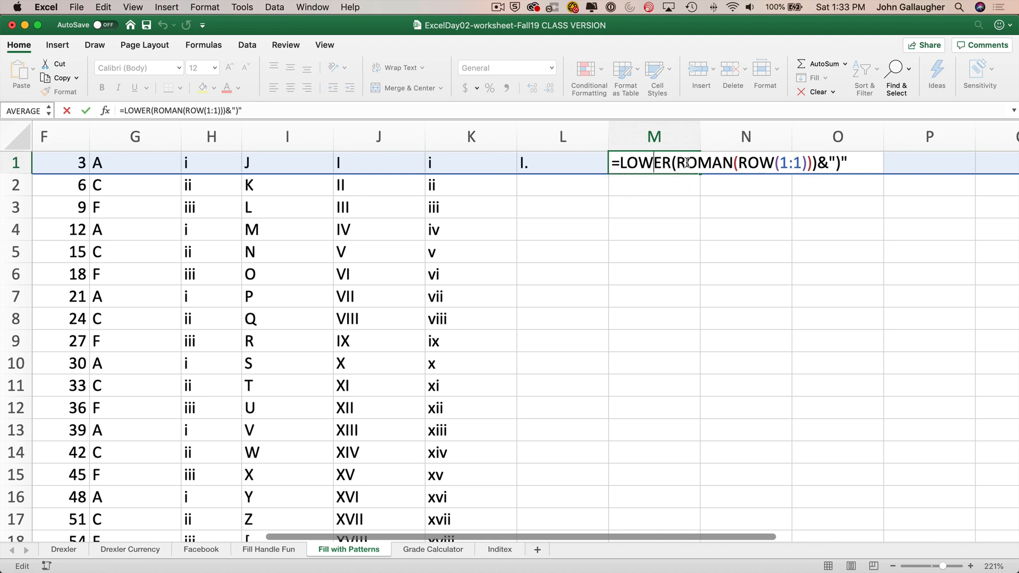
left_click(495, 161)
double_click(494, 161)
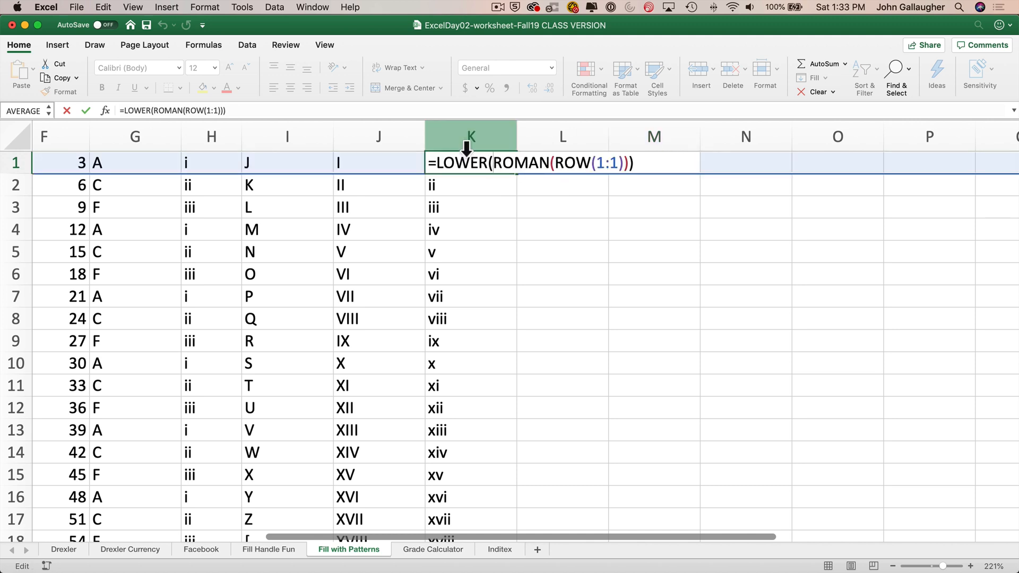
left_click(671, 161)
double_click(671, 161)
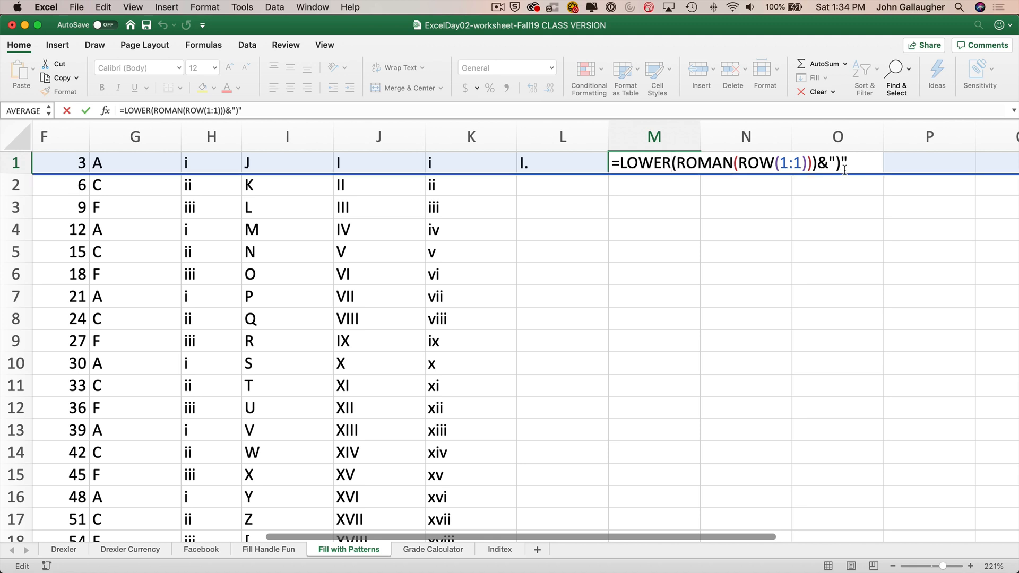
key("Return")
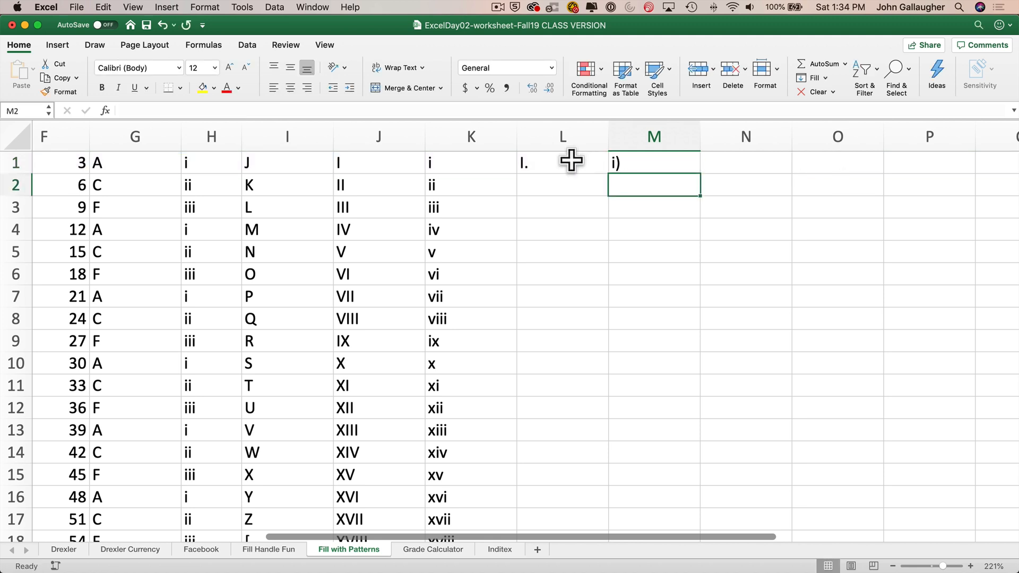
- Select L1:M1 and fill both Roman numeral formulas down their columns to match the adjacent data
left_click_drag(560, 162, 646, 163)
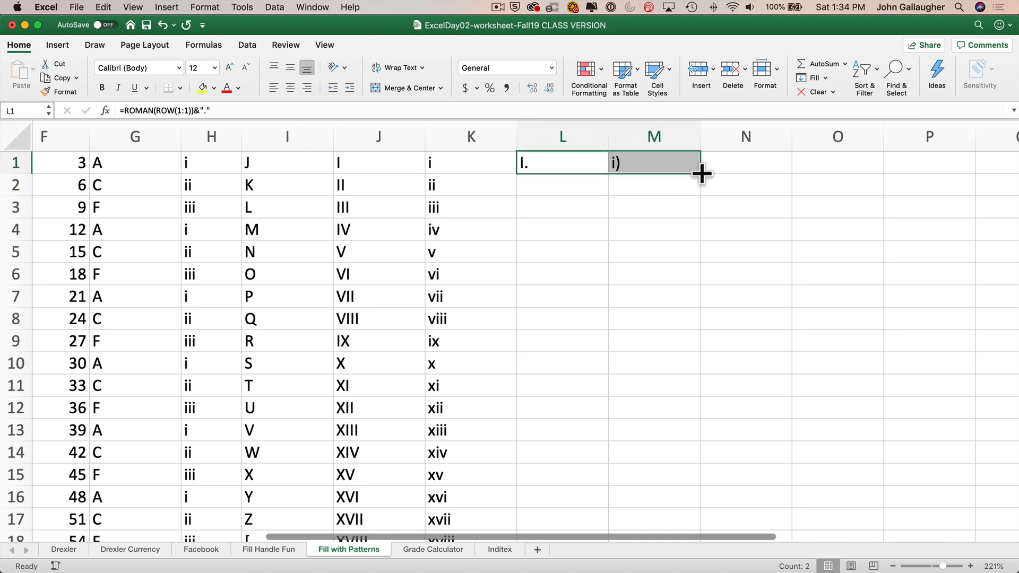
double_click(702, 173)
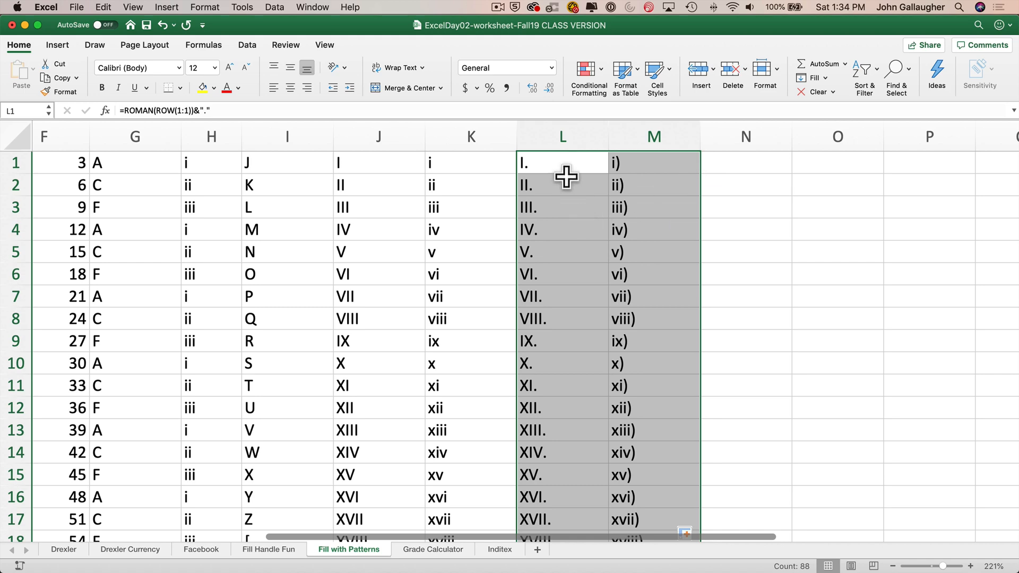
scroll(578, 239, "down", 6)
scroll(581, 249, "down", 9)
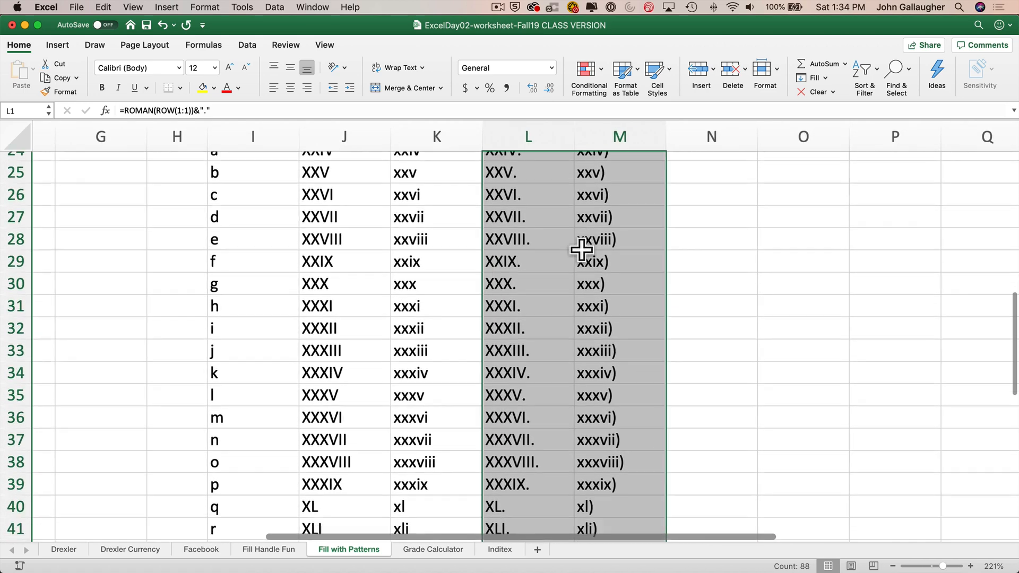